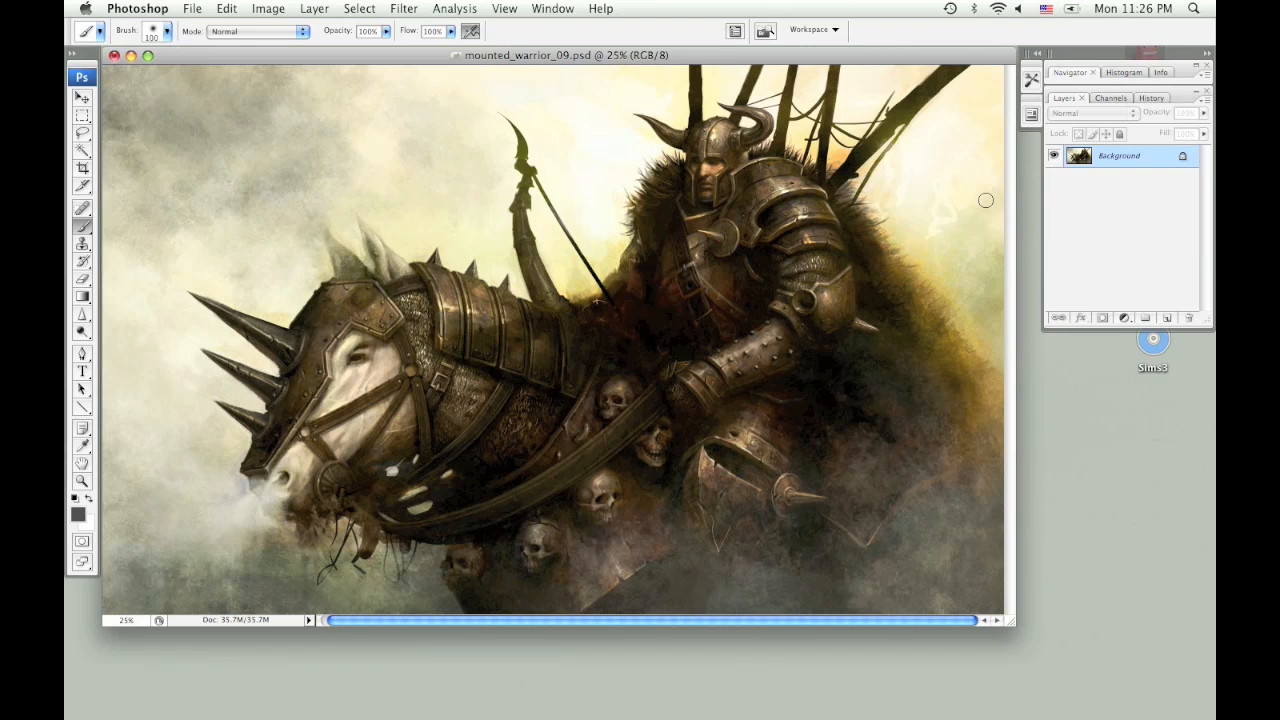
# - Add a new empty layer to the warrior painting and create a separate blank document
pyautogui.press('alt+shift+super+n')
pyautogui.click(192, 8)
pyautogui.click(202, 32)
pyautogui.click(845, 358)
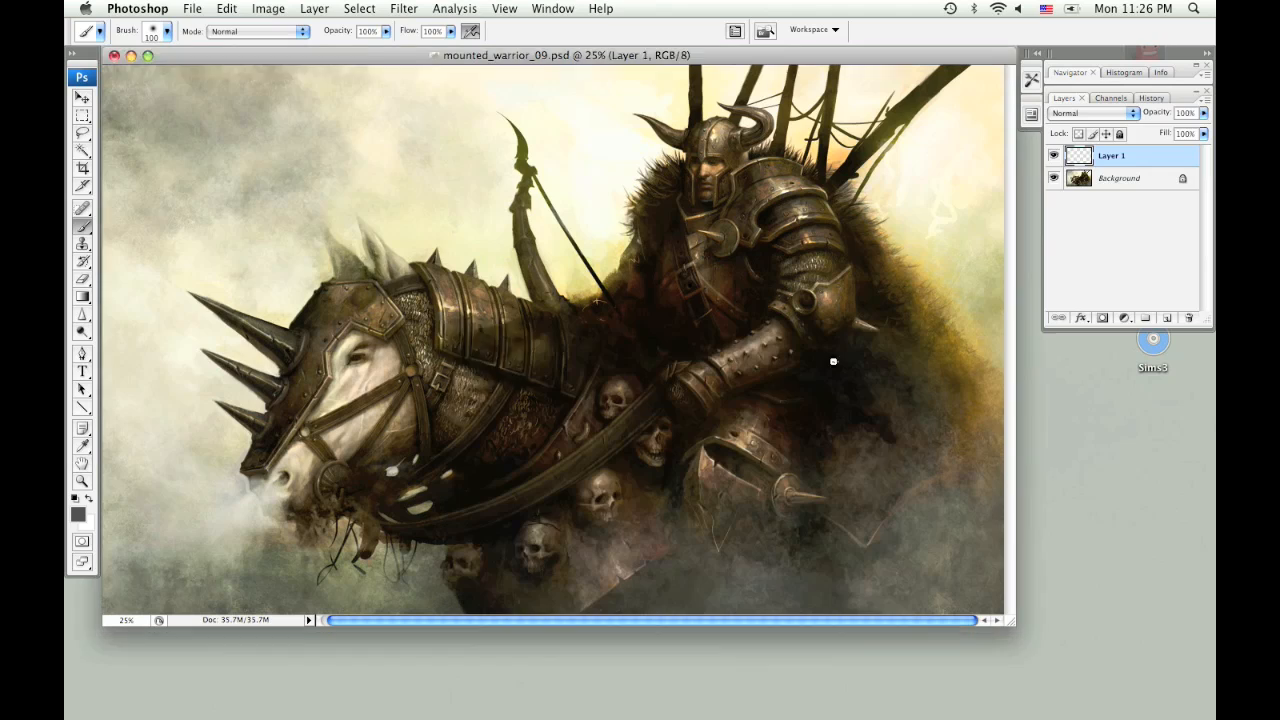
# - Paint three evenly spaced C-shaped strokes side by side in the blank document, using black and an 8 px brush
pyautogui.click(74, 498)
pyautogui.press('[')
pyautogui.press('[')
pyautogui.press('[')
pyautogui.press('[')
pyautogui.press('[')
pyautogui.press('[')
pyautogui.press('[')
pyautogui.press('[')
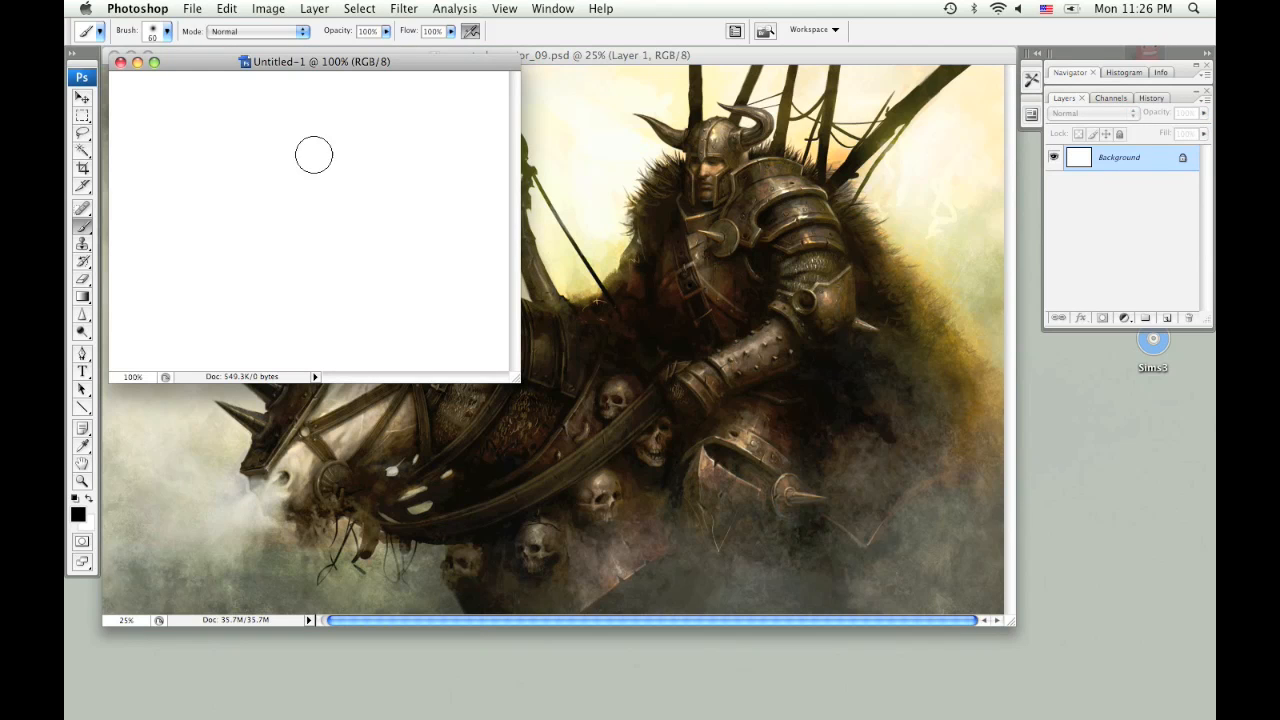
pyautogui.moveTo(275, 173); pyautogui.dragTo(281, 222)
pyautogui.moveTo(306, 172)
pyautogui.mouseDown()
pyautogui.moveTo(292, 196)
pyautogui.moveTo(305, 227)
pyautogui.moveTo(294, 182)
pyautogui.moveTo(305, 228)
pyautogui.moveTo(289, 214)
pyautogui.mouseUp()
pyautogui.press('super+z')
pyautogui.press('super+z')
pyautogui.moveTo(331, 175); pyautogui.dragTo(335, 219)
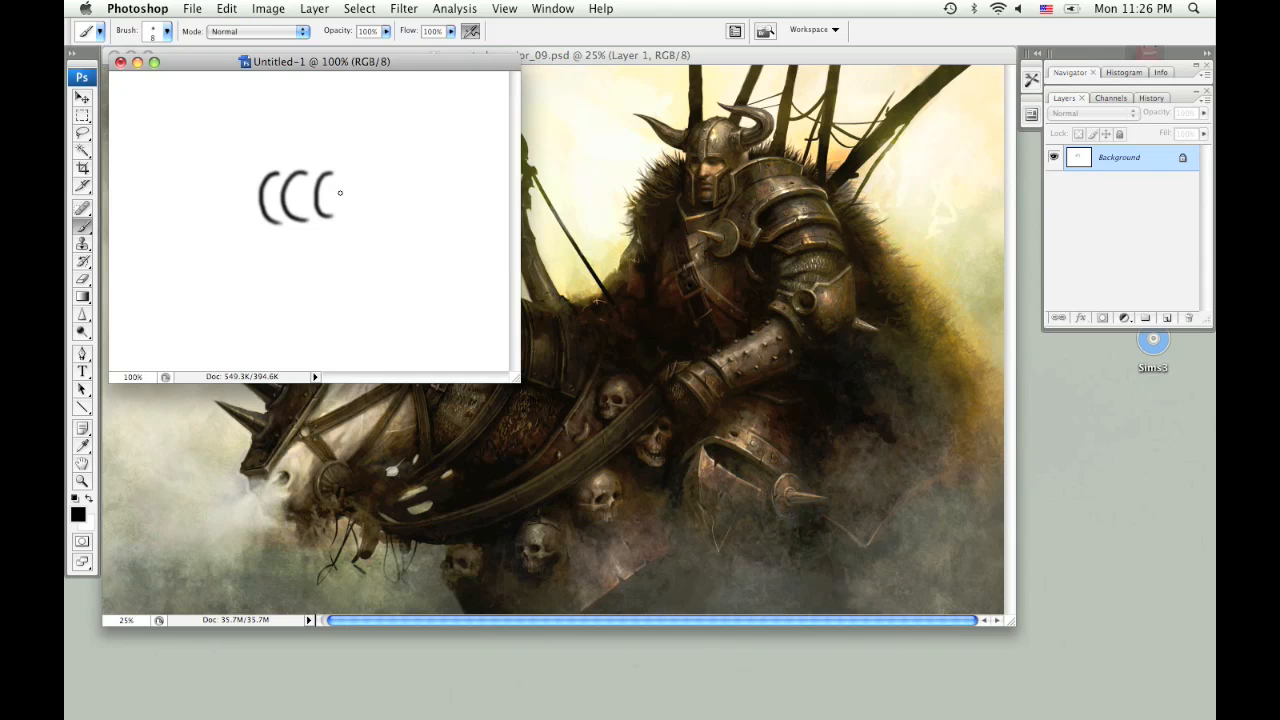
pyautogui.press('super+z')
pyautogui.moveTo(334, 170)
pyautogui.mouseDown()
pyautogui.moveTo(319, 182)
pyautogui.moveTo(334, 219)
pyautogui.mouseUp()
# - Select the three C strokes with a rectangular marquee and define them as a brush preset named "chain brush"
pyautogui.press('m')
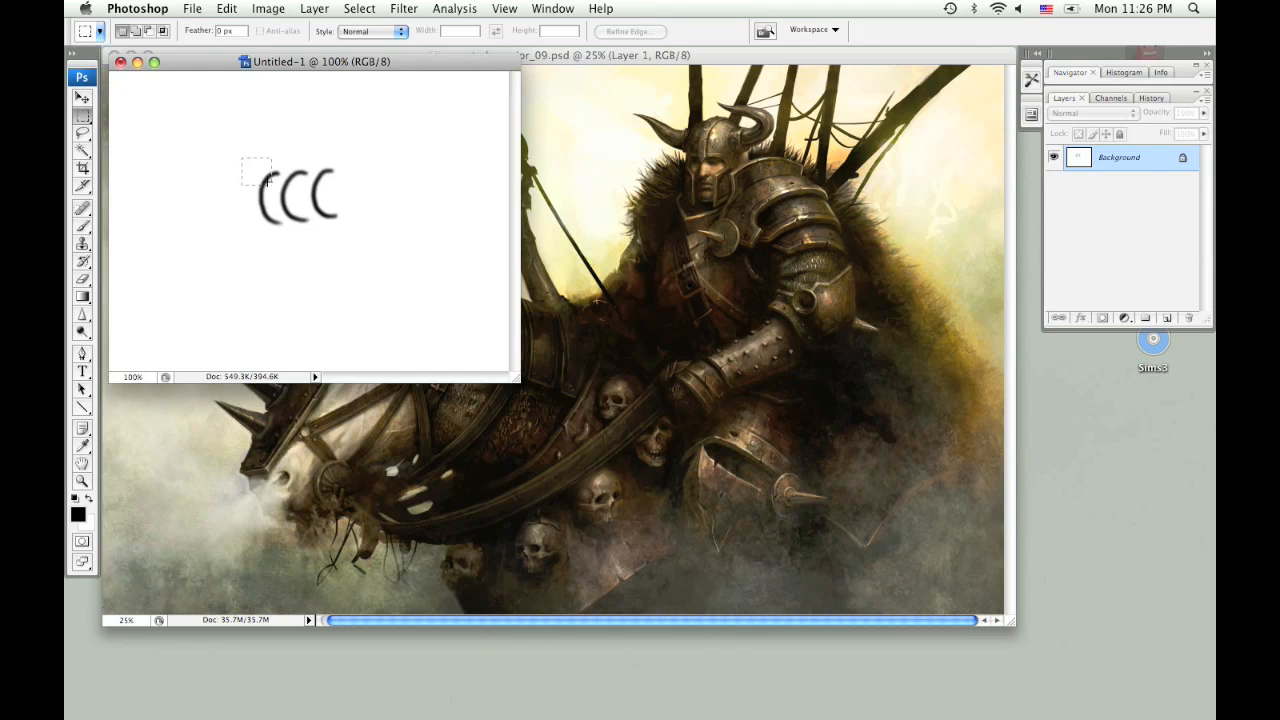
pyautogui.moveTo(352, 240); pyautogui.dragTo(349, 238)
pyautogui.press('super+c')
pyautogui.click(227, 8)
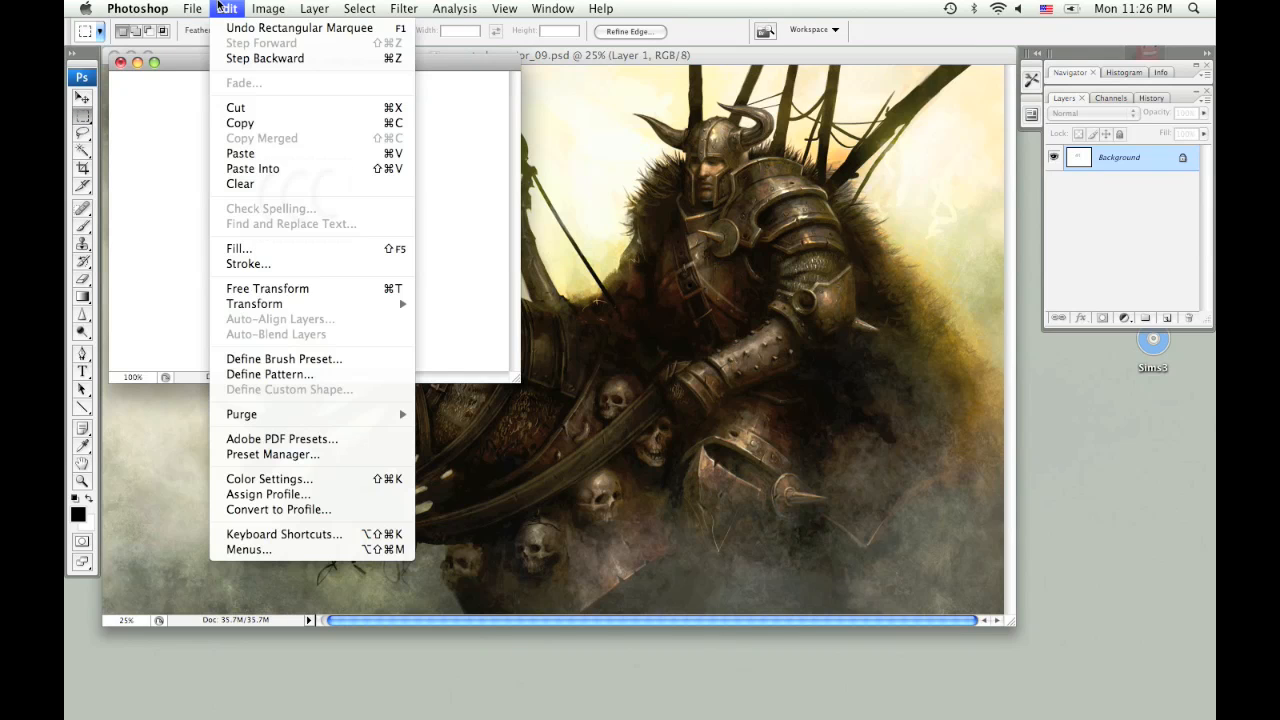
pyautogui.click(305, 359)
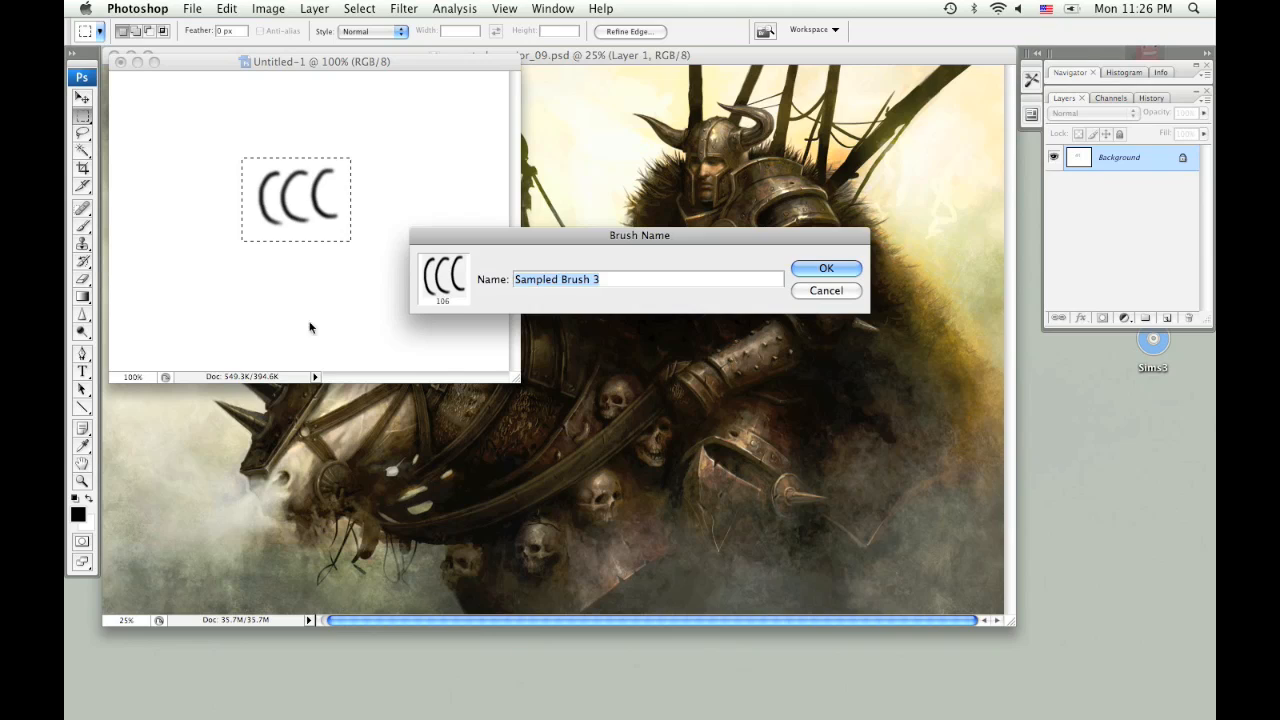
pyautogui.write('chain  bruysh')
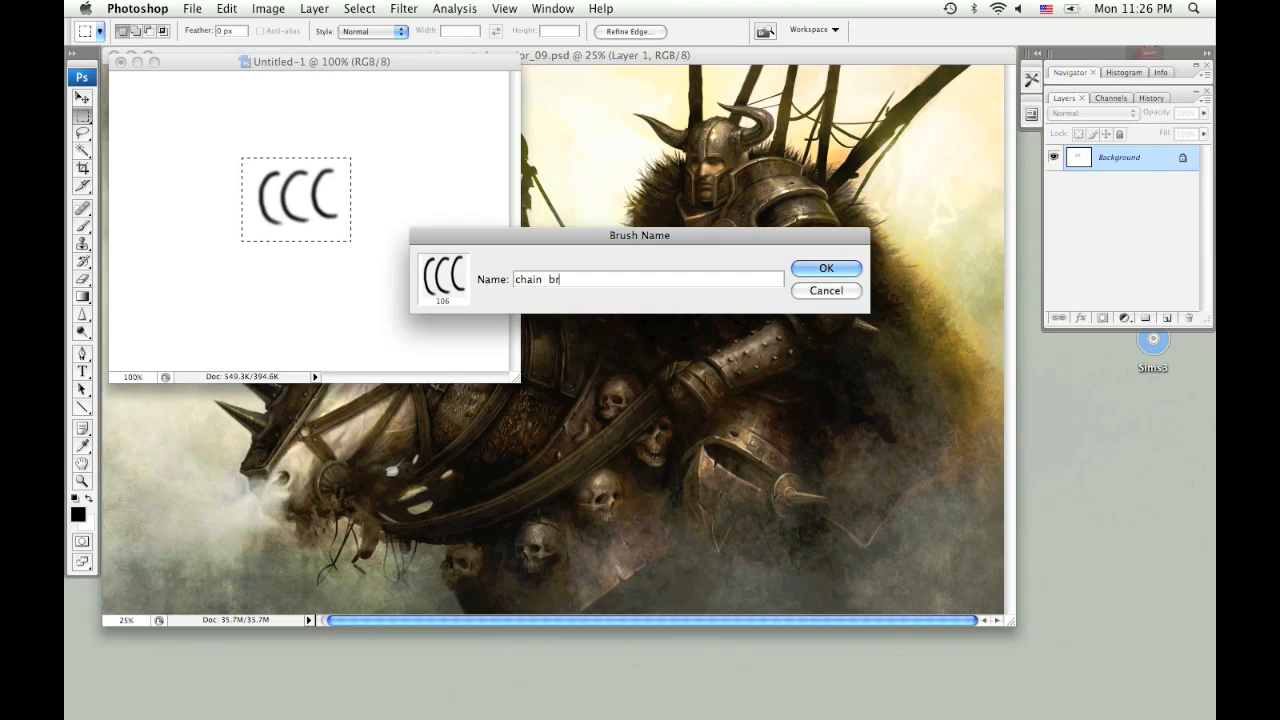
pyautogui.press('BackSpace')
pyautogui.press('BackSpace')
pyautogui.press('BackSpace')
pyautogui.write('sh')
pyautogui.click(823, 270)
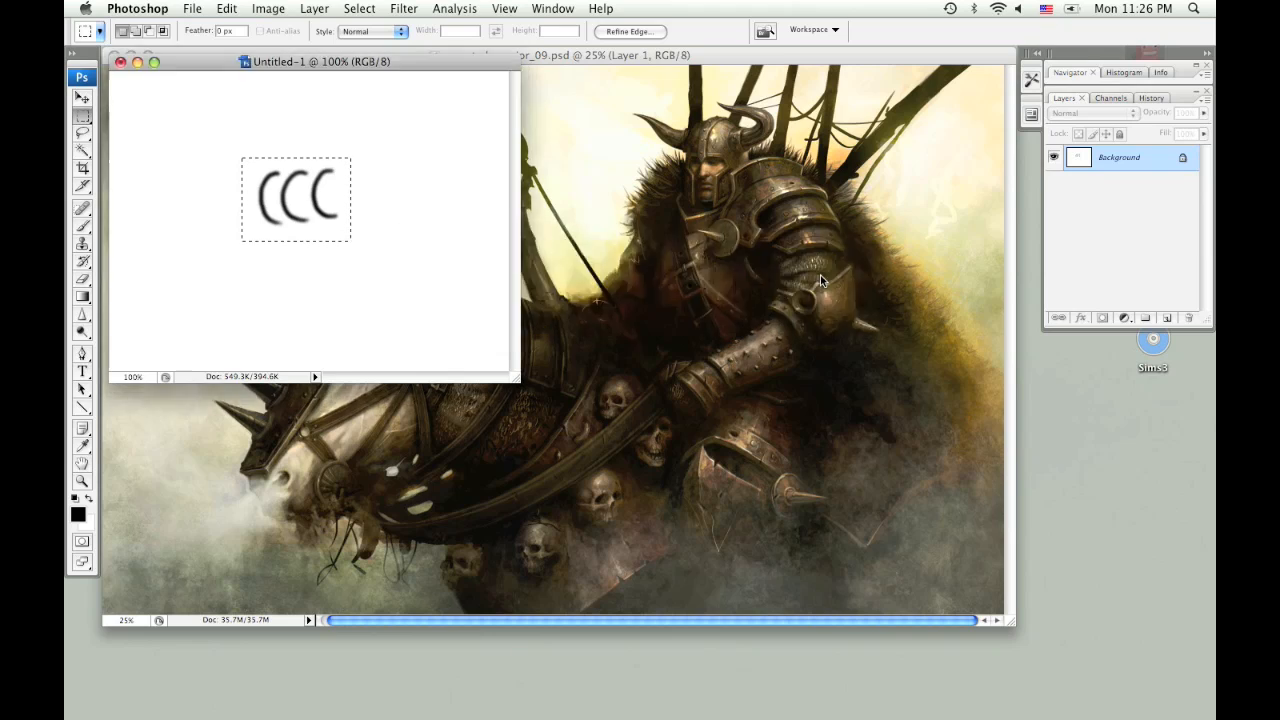
# - Close the scratch document without saving and choose the chain brush for painting on the warrior image
pyautogui.click(120, 62)
pyautogui.click(623, 220)
pyautogui.press('b')
pyautogui.rightClick(620, 442)
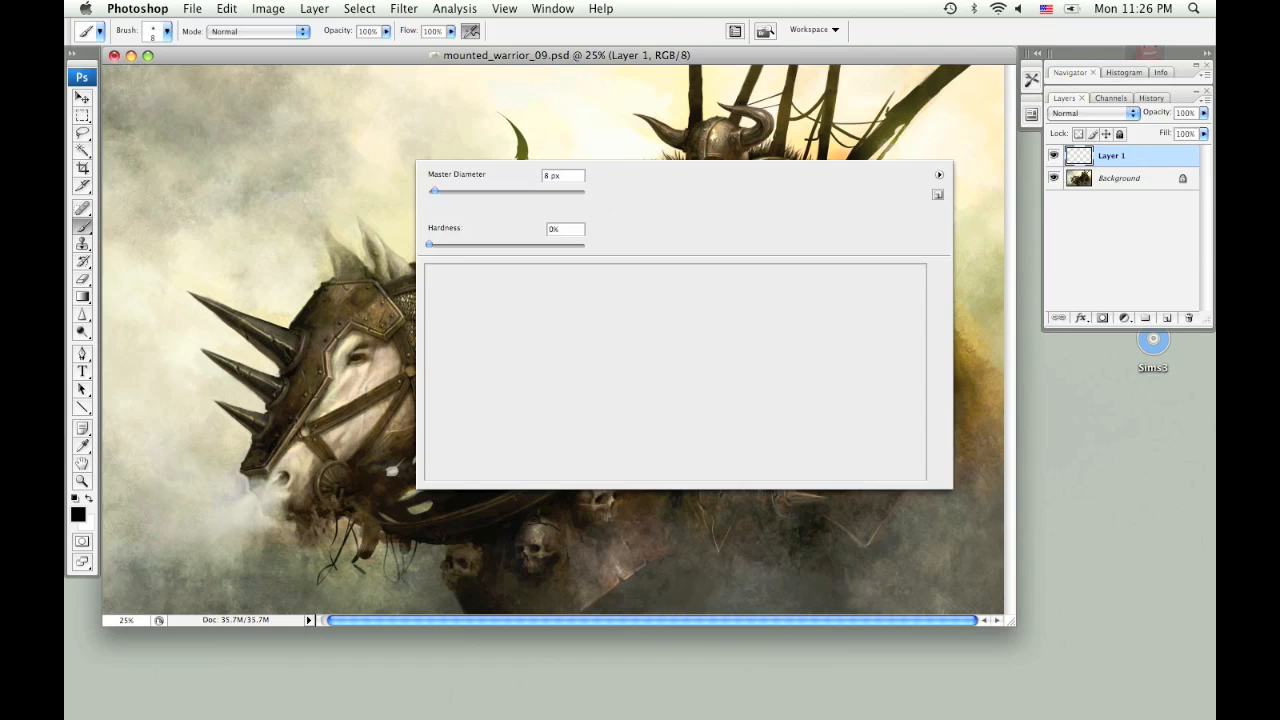
pyautogui.click(826, 464)
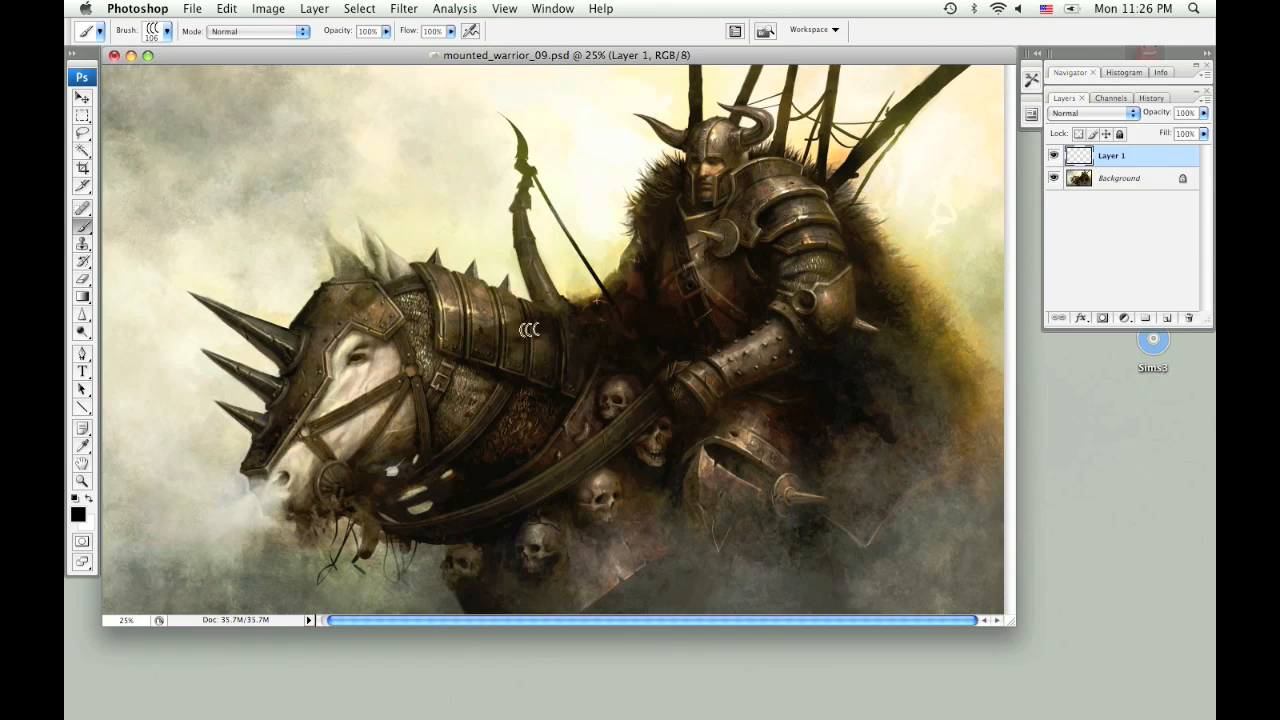
# - Enlarge the chain brush to 300 px and try one stroke across the sky, undoing the stroke
pyautogui.press(']')
pyautogui.moveTo(200, 156); pyautogui.dragTo(455, 128)
pyautogui.press('super+z')
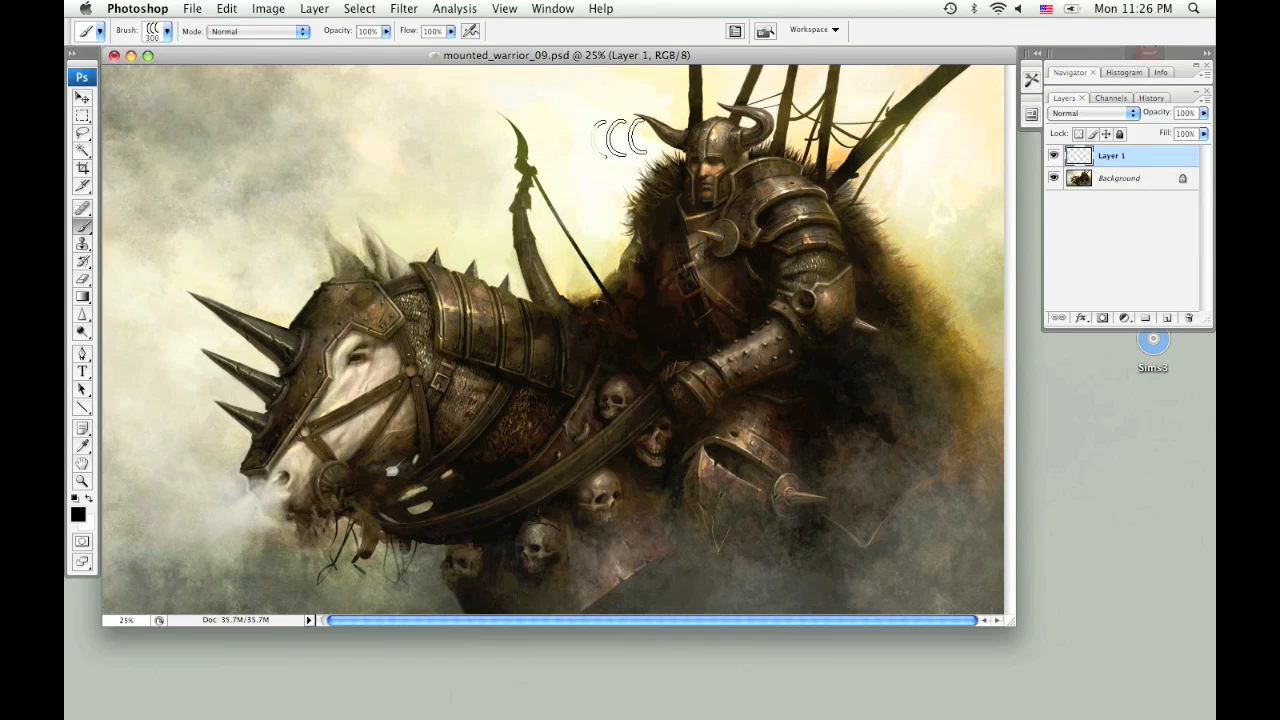
# - Set the brush tip spacing to 135% and test it with a stroke across the sky, undoing the stroke
pyautogui.click(735, 33)
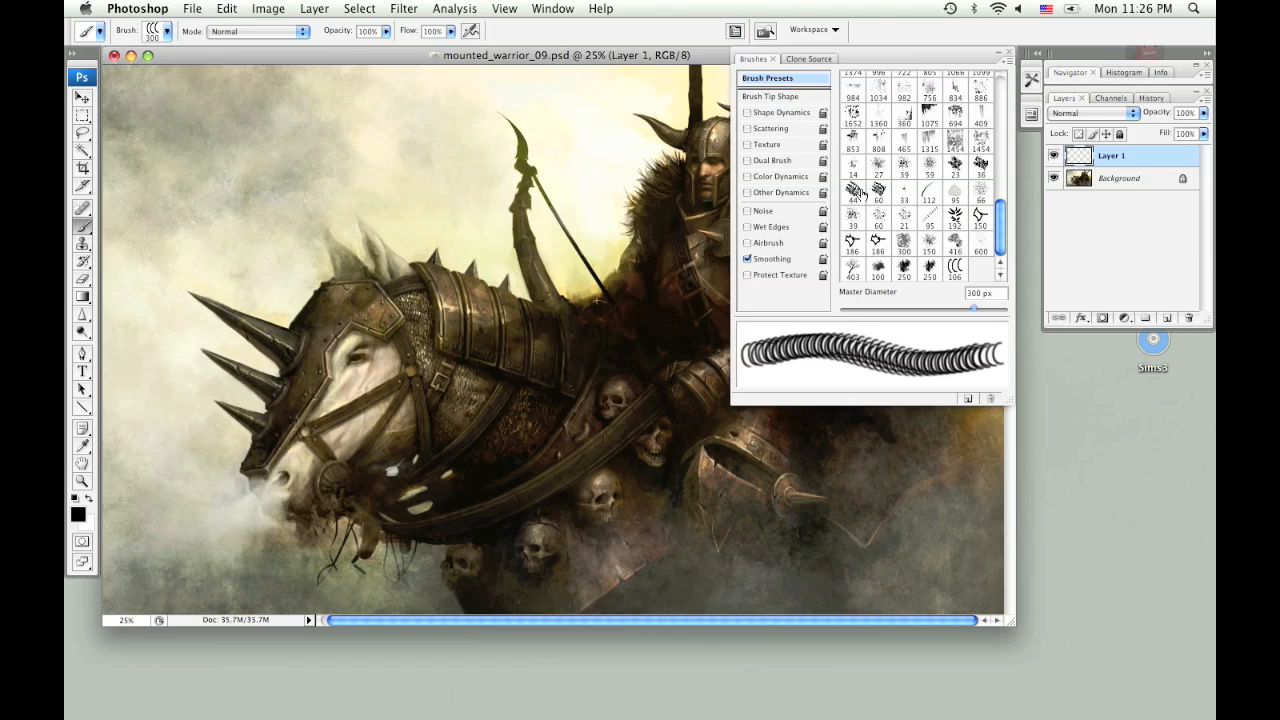
pyautogui.click(789, 97)
pyautogui.moveTo(861, 306); pyautogui.dragTo(940, 310)
pyautogui.moveTo(125, 166); pyautogui.dragTo(512, 122)
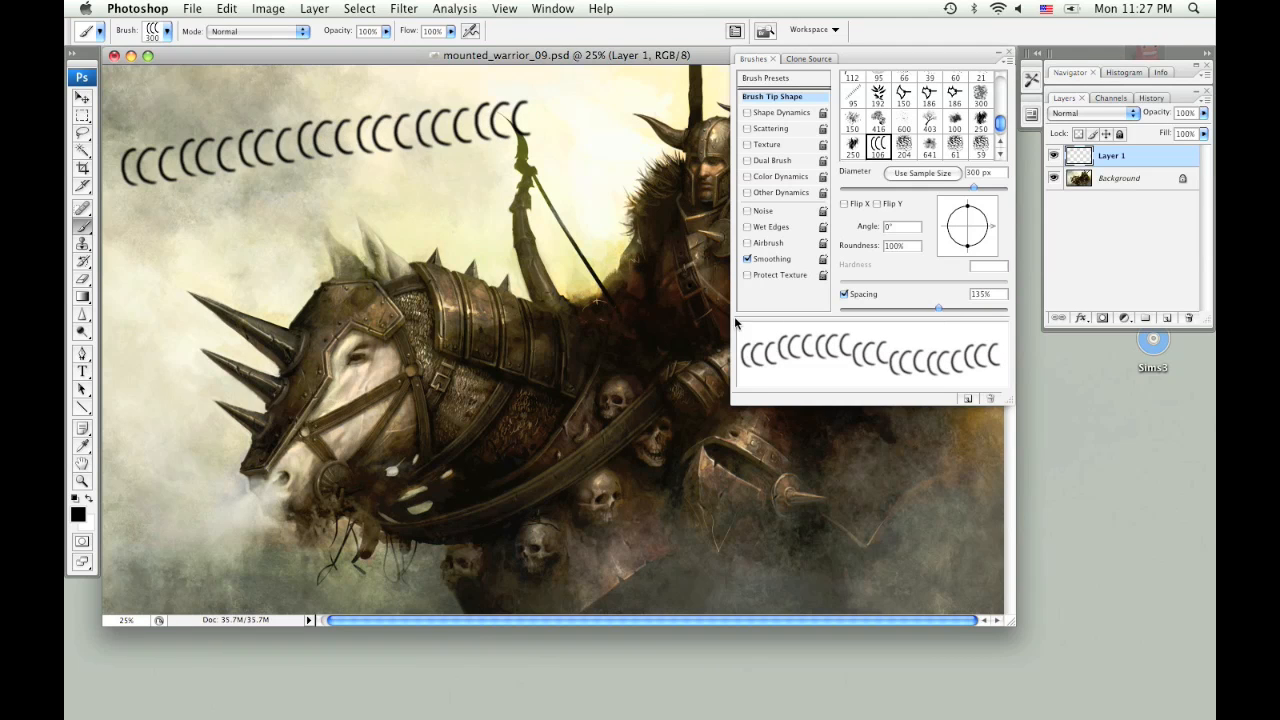
pyautogui.press('super+z')
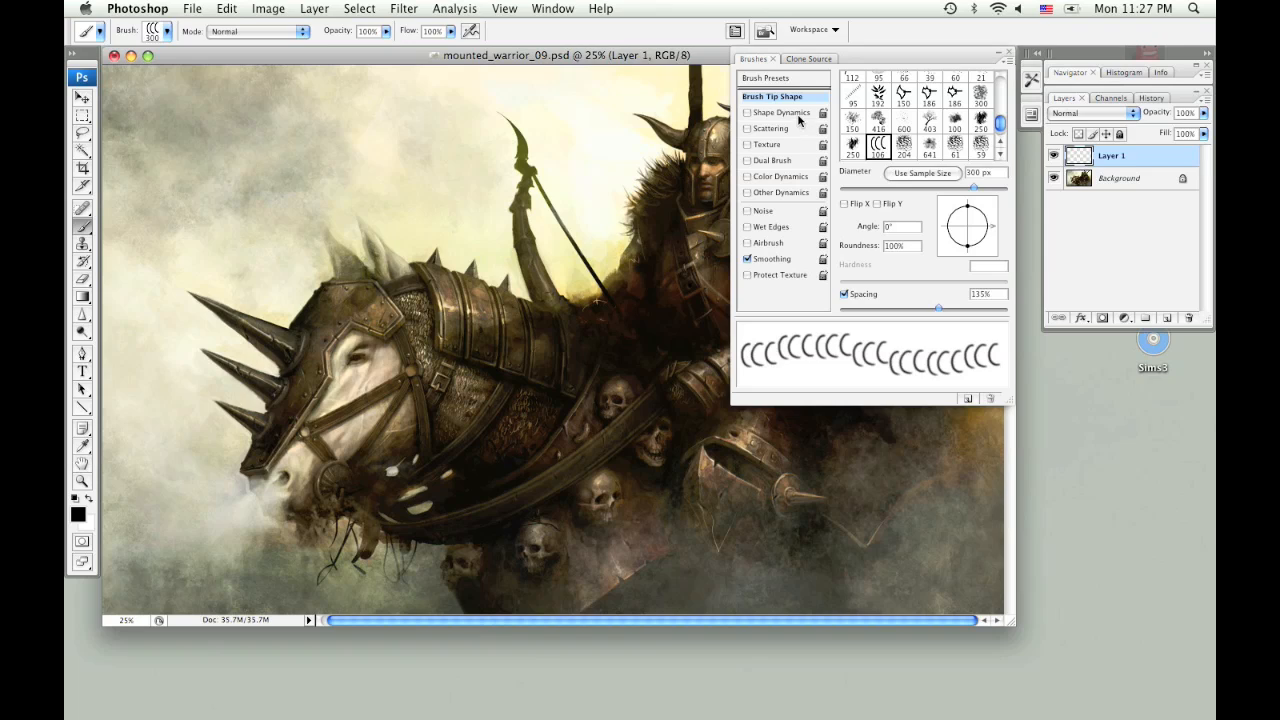
# - Enable Shape Dynamics with angle control set to Direction and 0% angle jitter, testing it with a looping stroke that is undone
pyautogui.click(798, 113)
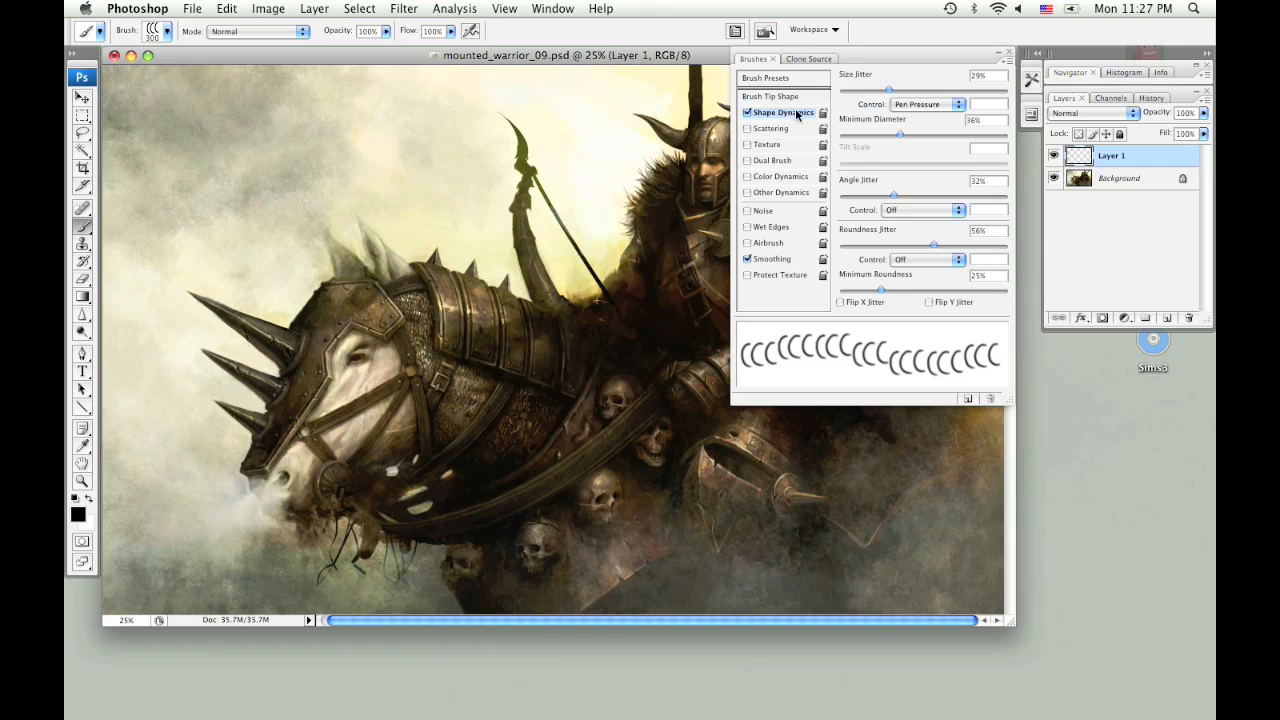
pyautogui.click(893, 209)
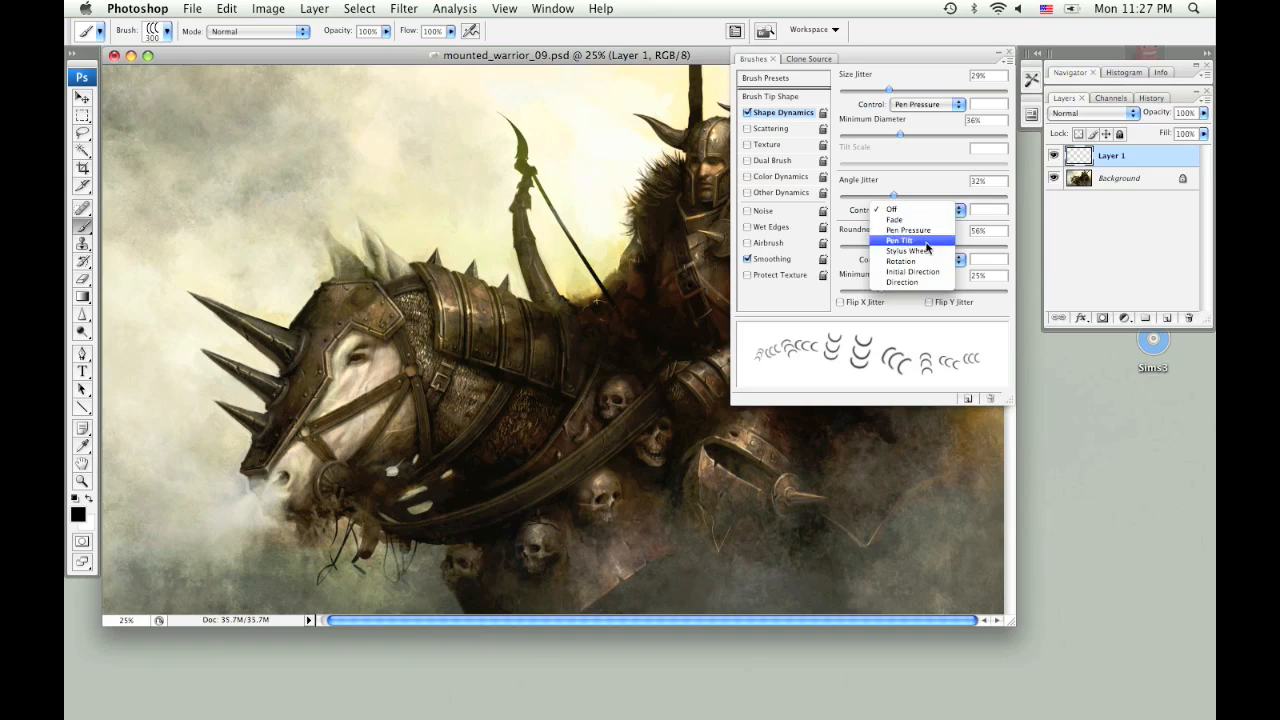
pyautogui.click(902, 282)
pyautogui.moveTo(893, 197); pyautogui.dragTo(839, 196)
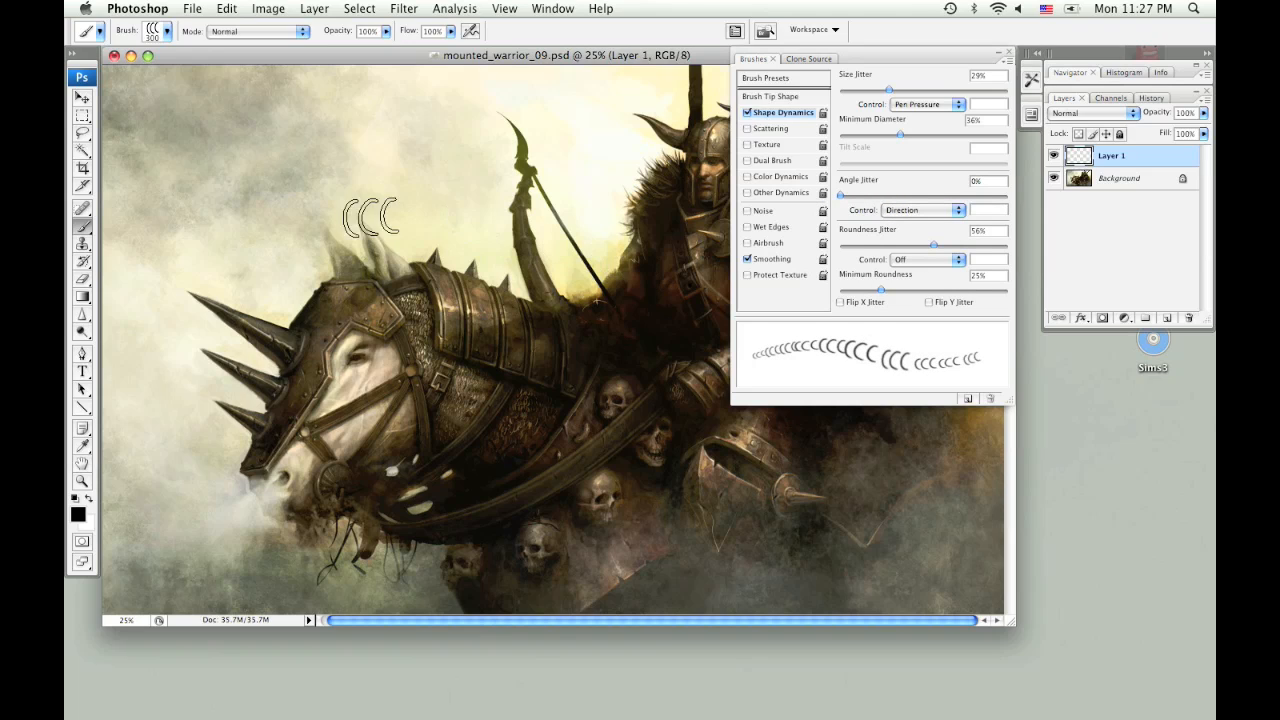
pyautogui.moveTo(145, 208)
pyautogui.mouseDown()
pyautogui.moveTo(285, 144)
pyautogui.moveTo(345, 148)
pyautogui.moveTo(411, 191)
pyautogui.moveTo(413, 227)
pyautogui.moveTo(377, 266)
pyautogui.moveTo(323, 277)
pyautogui.moveTo(228, 220)
pyautogui.mouseUp()
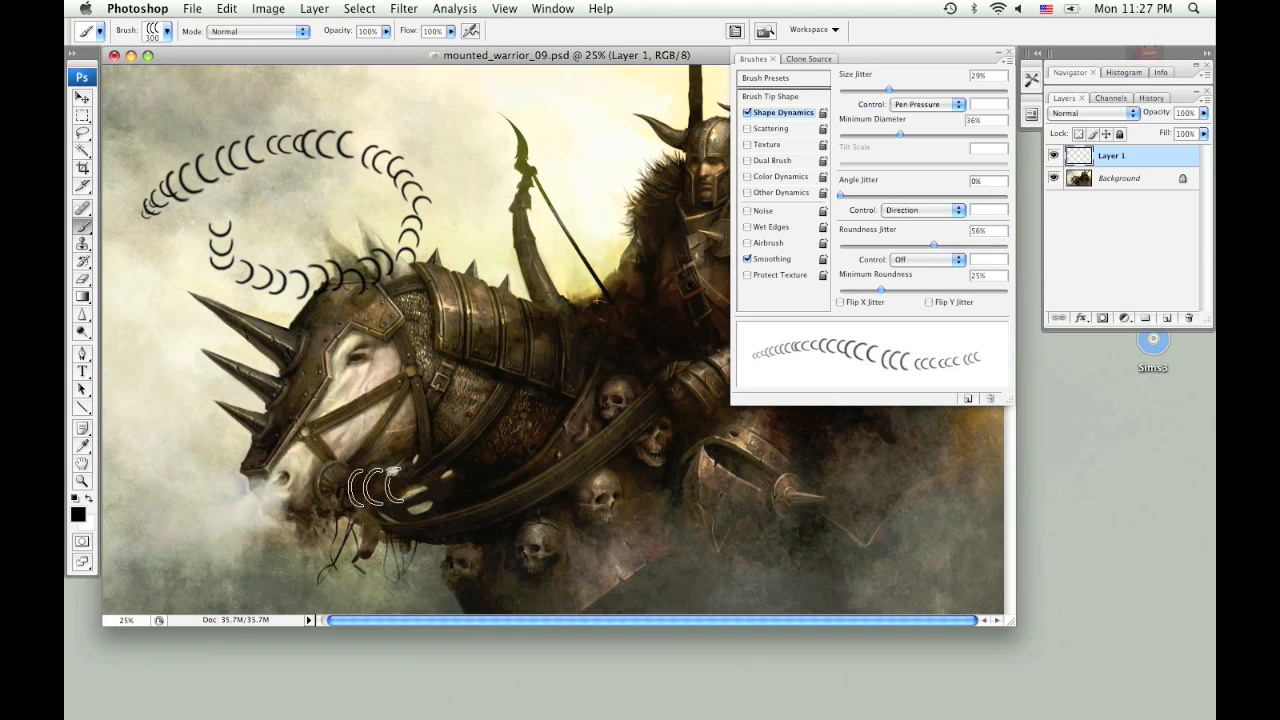
pyautogui.press('super+z')
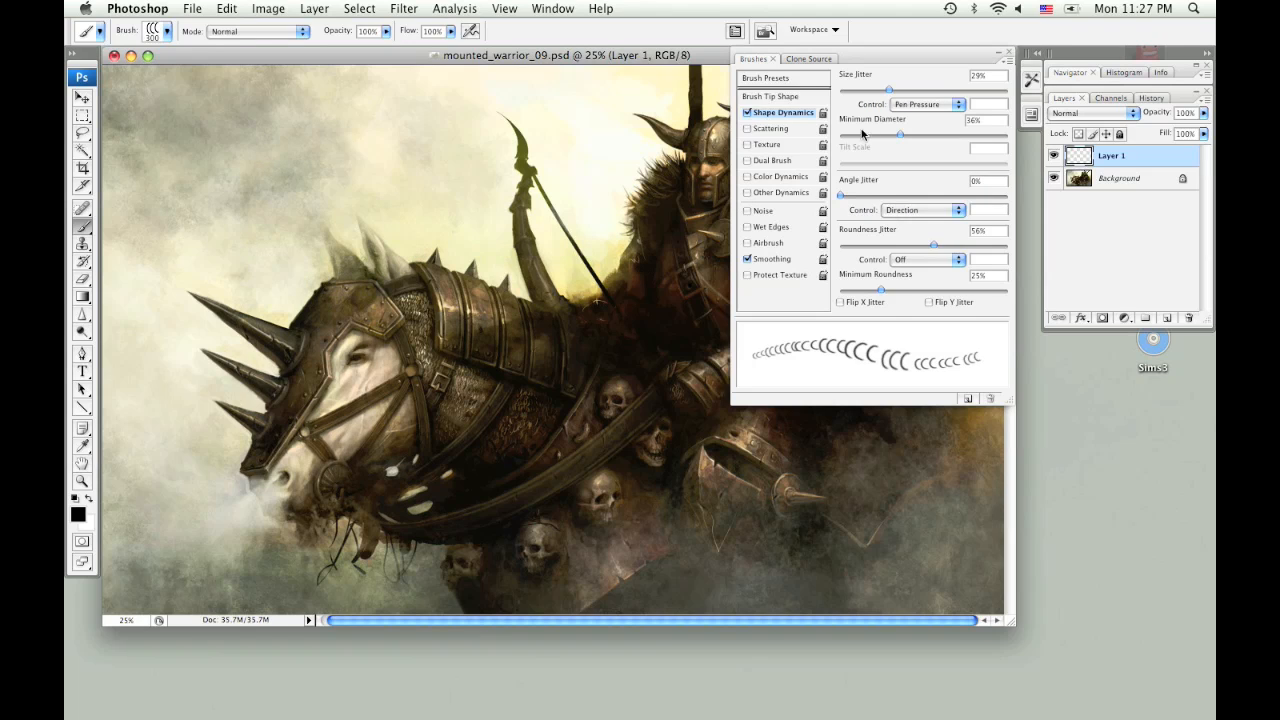
# - Set size and roundness jitter to 0%, minimum diameter to 100% and size control to Off, trying a curved stroke and undoing it
pyautogui.moveTo(891, 91); pyautogui.dragTo(823, 105)
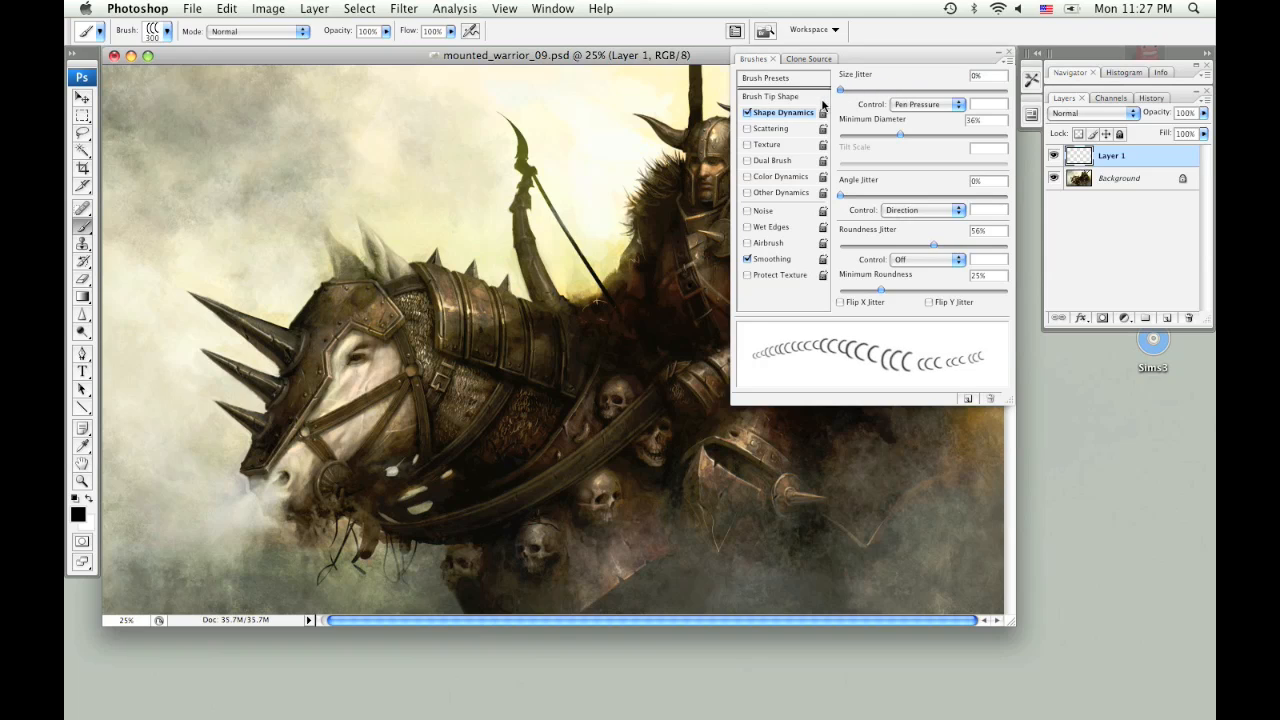
pyautogui.moveTo(901, 140)
pyautogui.mouseDown()
pyautogui.moveTo(830, 145)
pyautogui.moveTo(1032, 141)
pyautogui.mouseUp()
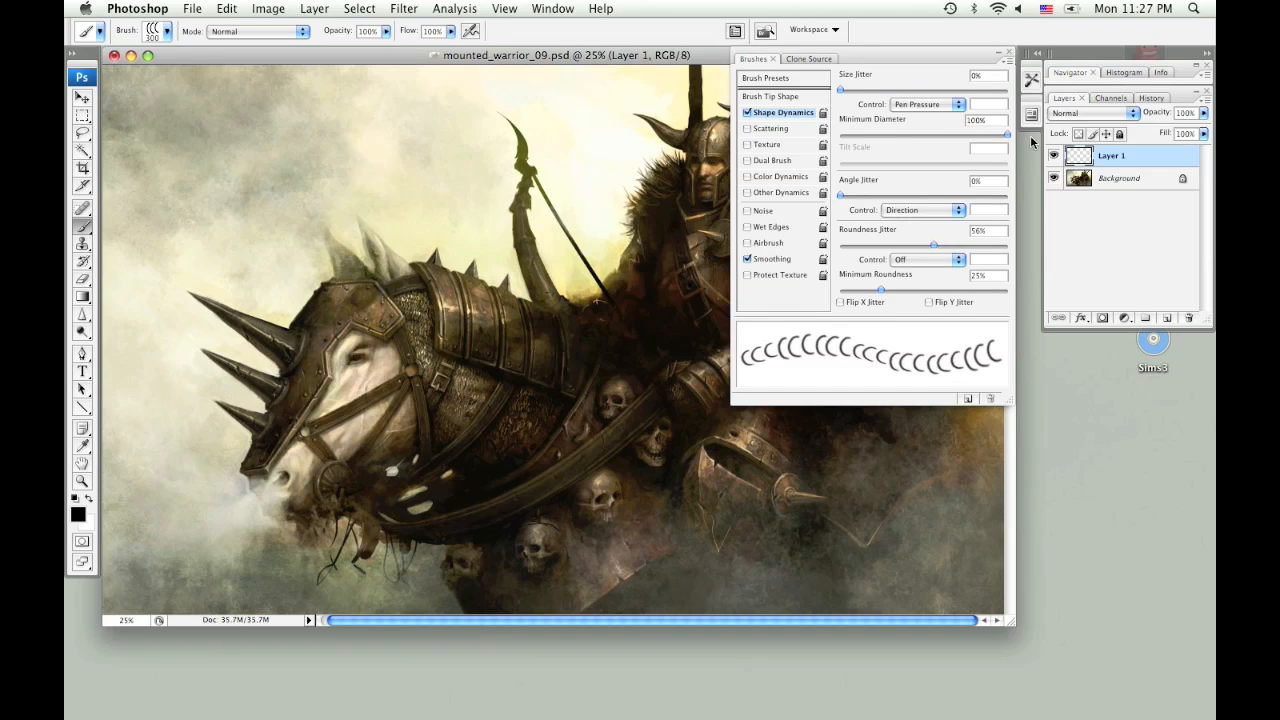
pyautogui.click(906, 104)
pyautogui.click(910, 85)
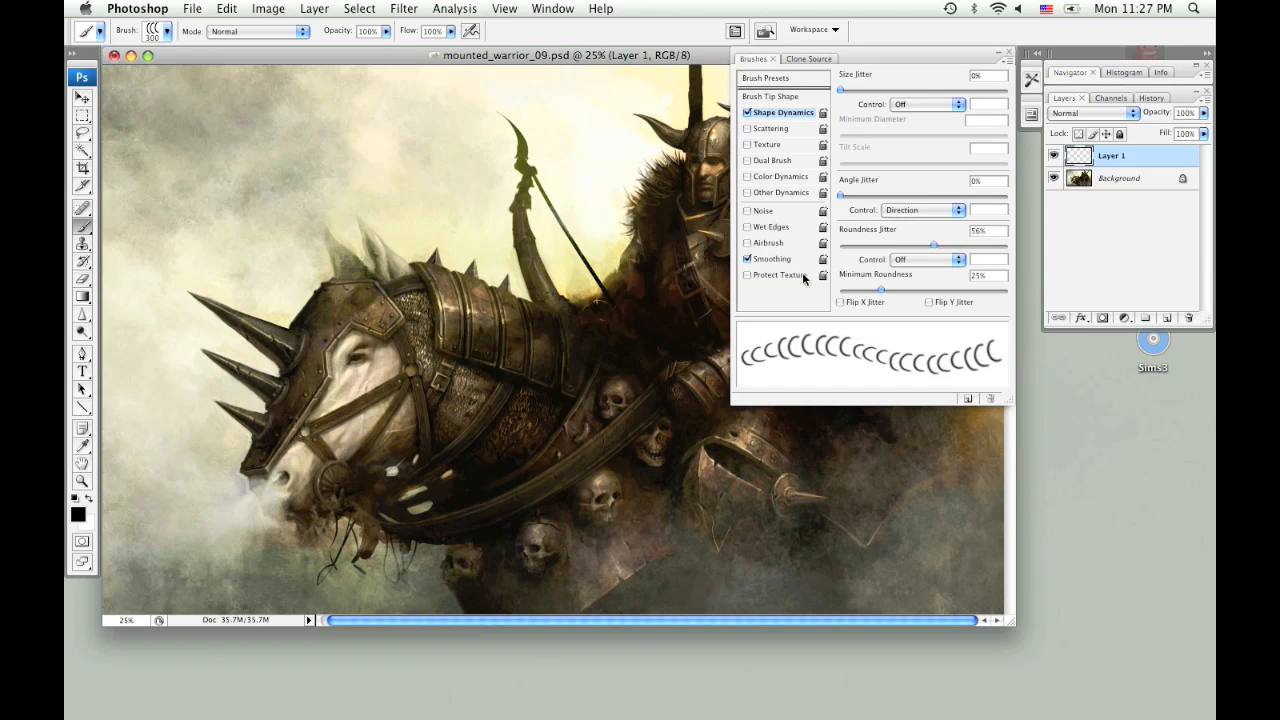
pyautogui.moveTo(923, 246); pyautogui.dragTo(836, 257)
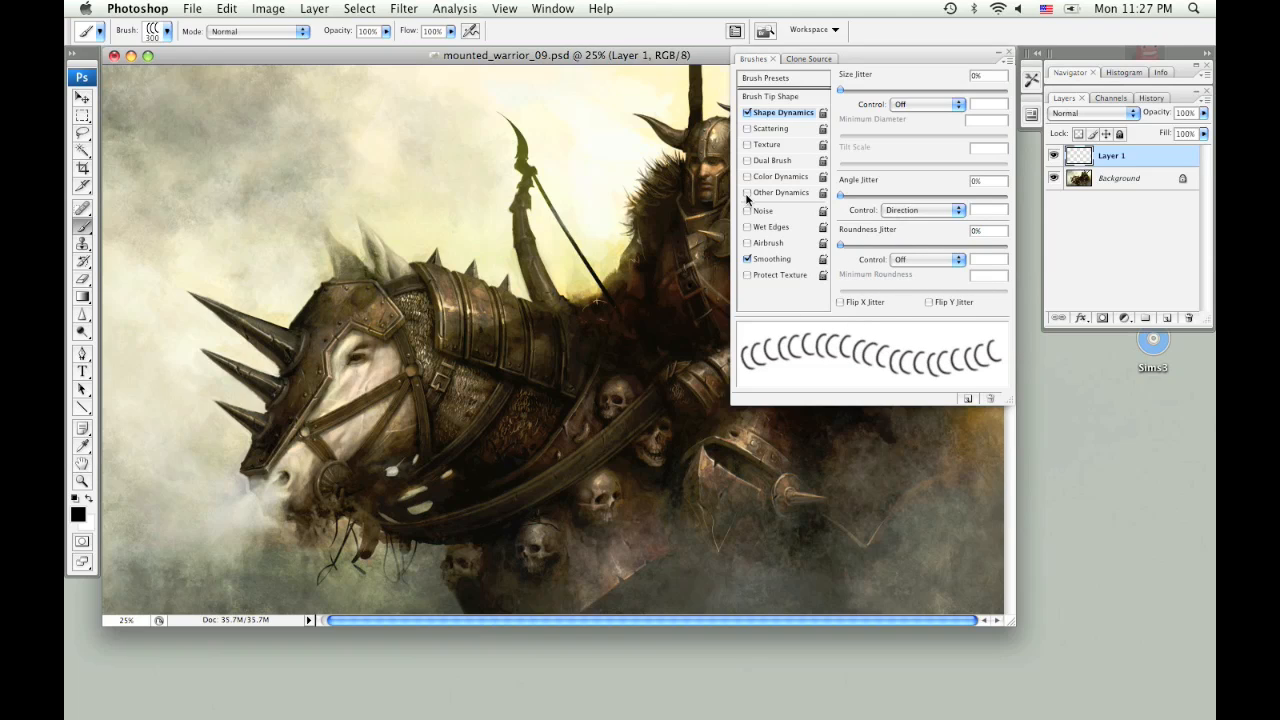
pyautogui.moveTo(162, 192)
pyautogui.mouseDown()
pyautogui.moveTo(360, 145)
pyautogui.moveTo(495, 150)
pyautogui.mouseUp()
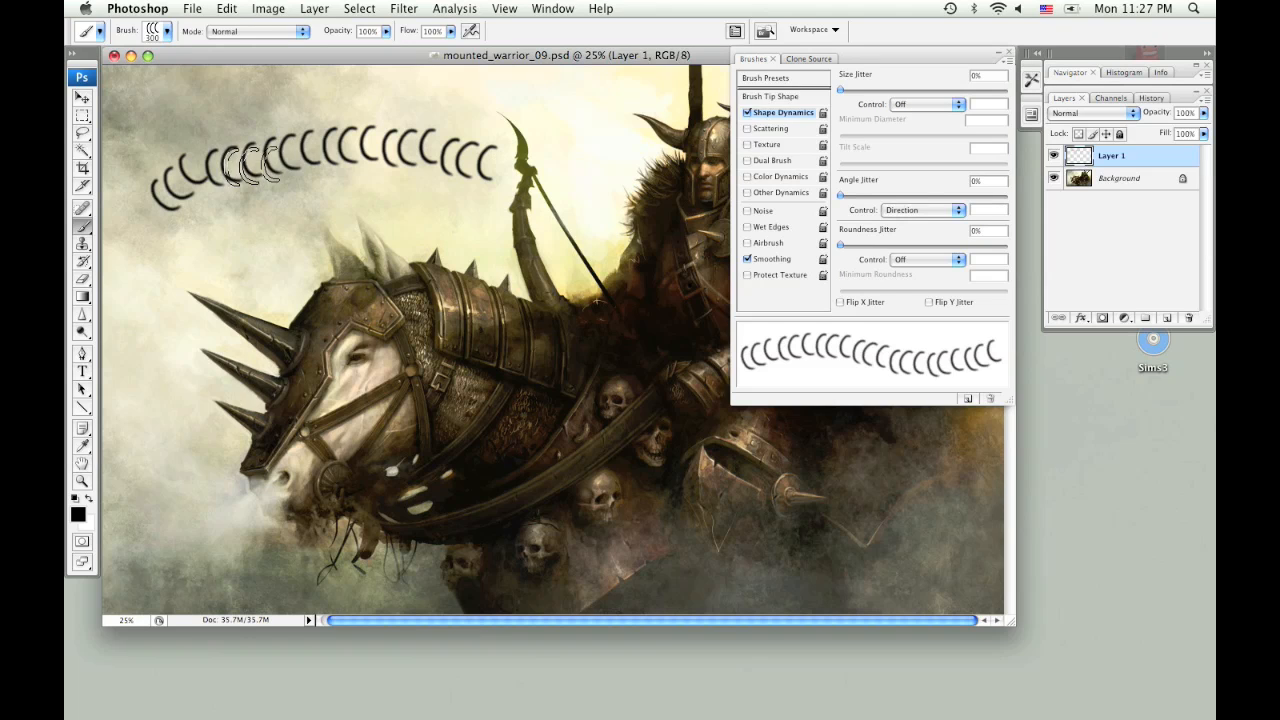
pyautogui.hotkey('ctrl', 'z')
# - Reduce the chain brush to 150 px and test it with a spiral stroke in the sky, undoing the stroke
pyautogui.press('[')
pyautogui.press('[')
pyautogui.press('[')
pyautogui.press('[')
pyautogui.moveTo(205, 150)
pyautogui.mouseDown()
pyautogui.moveTo(242, 132)
pyautogui.moveTo(318, 149)
pyautogui.moveTo(322, 196)
pyautogui.moveTo(234, 230)
pyautogui.moveTo(208, 196)
pyautogui.moveTo(270, 163)
pyautogui.moveTo(290, 185)
pyautogui.moveTo(245, 200)
pyautogui.mouseUp()
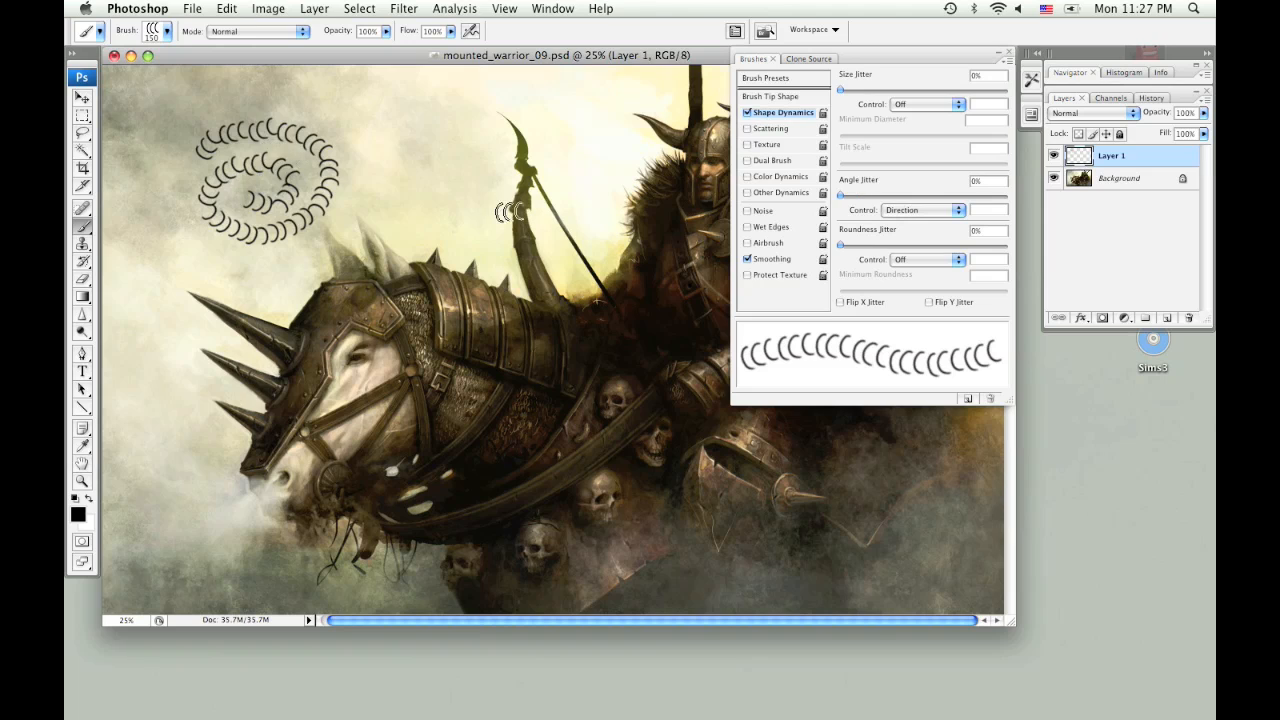
pyautogui.hotkey('ctrl', 'z')
# - Save the adjusted brush as preset "chain brush 1", delete the original 106 px chain preset, and select the new one
pyautogui.rightClick(400, 193)
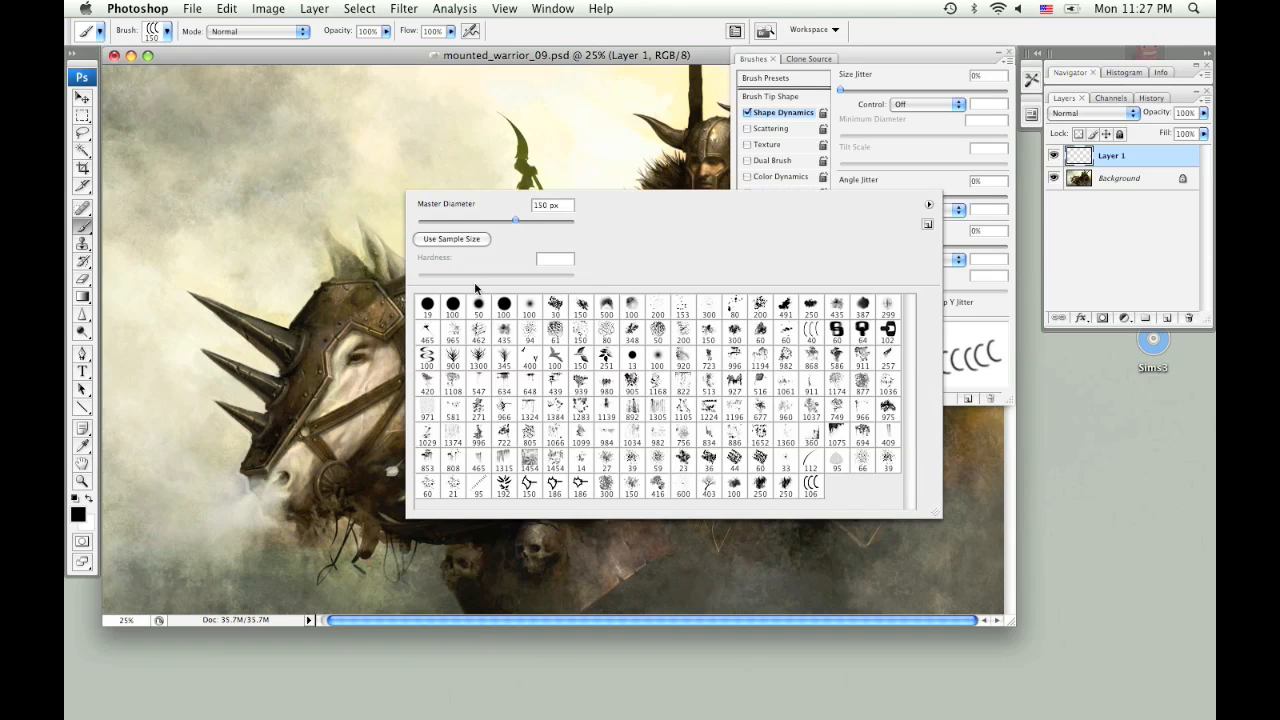
pyautogui.click(927, 229)
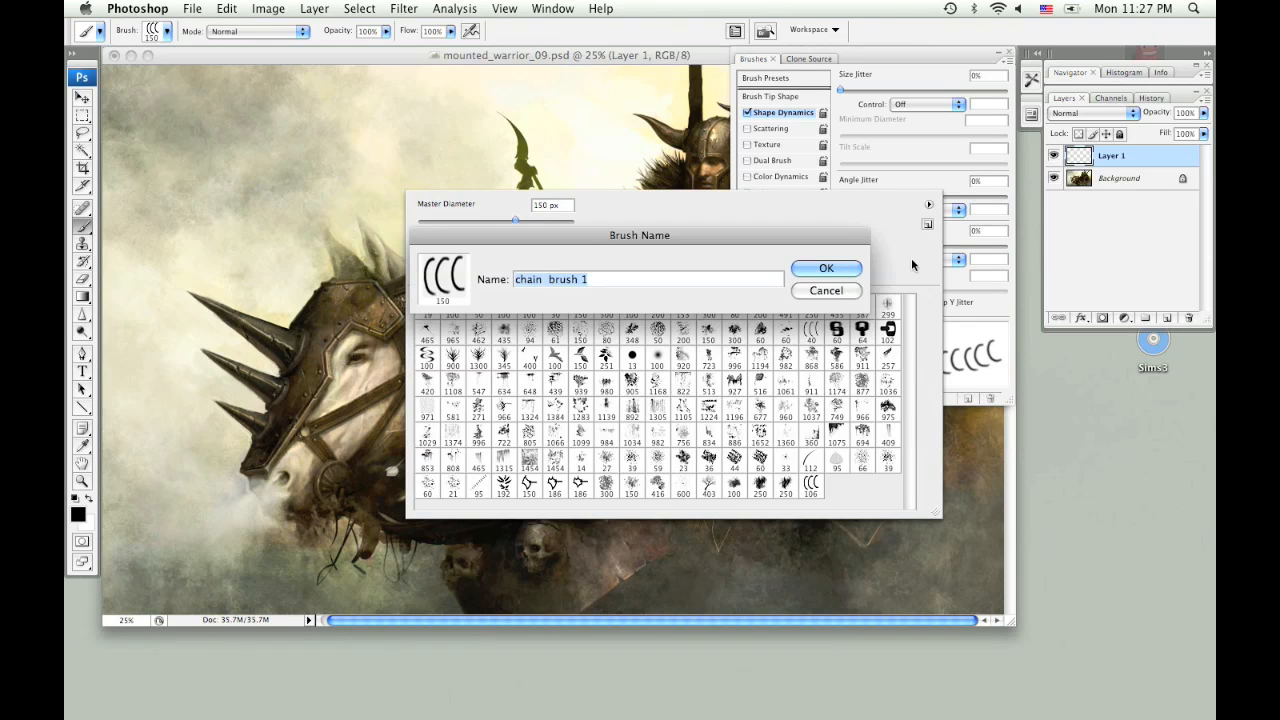
pyautogui.click(826, 267)
pyautogui.rightClick(810, 485)
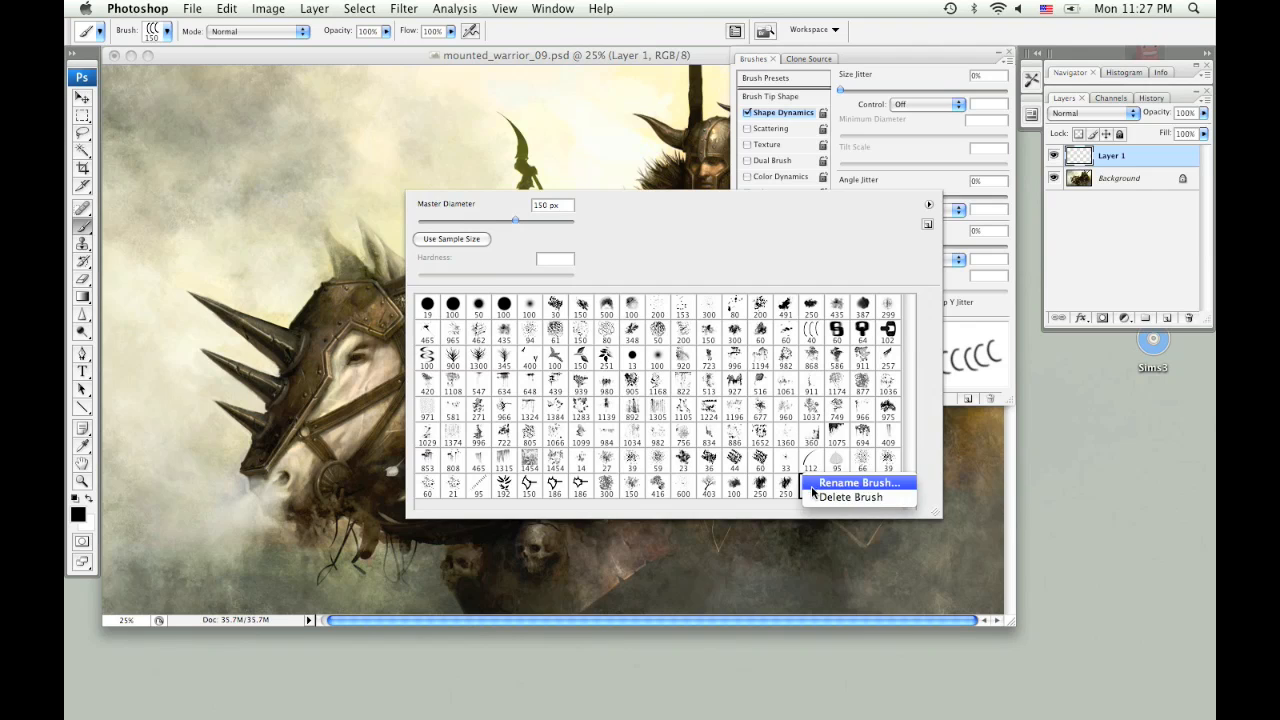
pyautogui.click(835, 497)
pyautogui.click(708, 222)
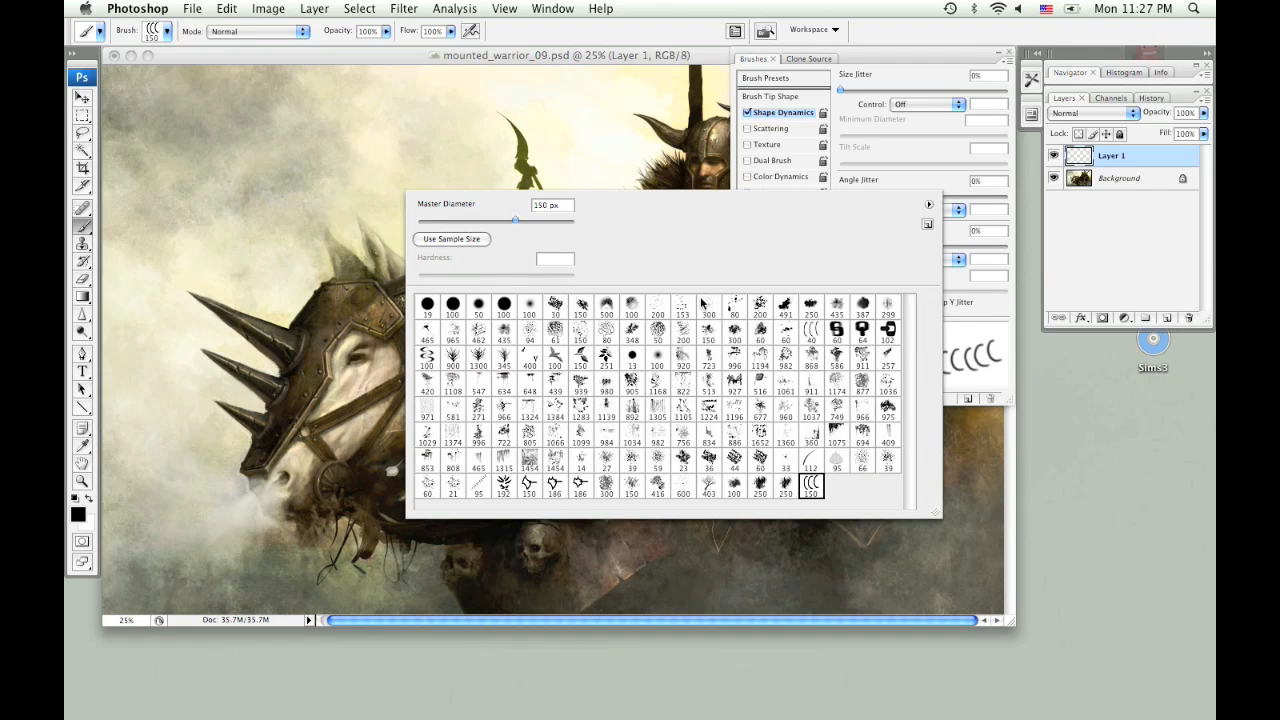
pyautogui.doubleClick(808, 487)
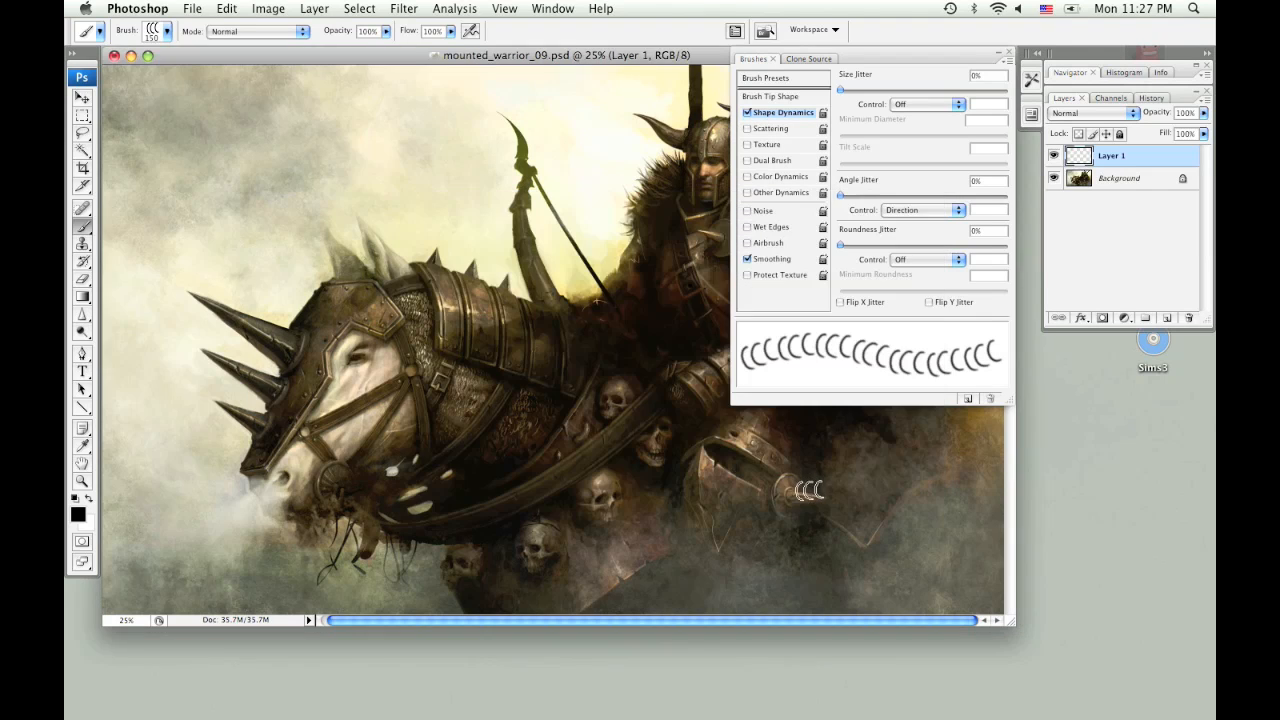
pyautogui.click(1005, 55)
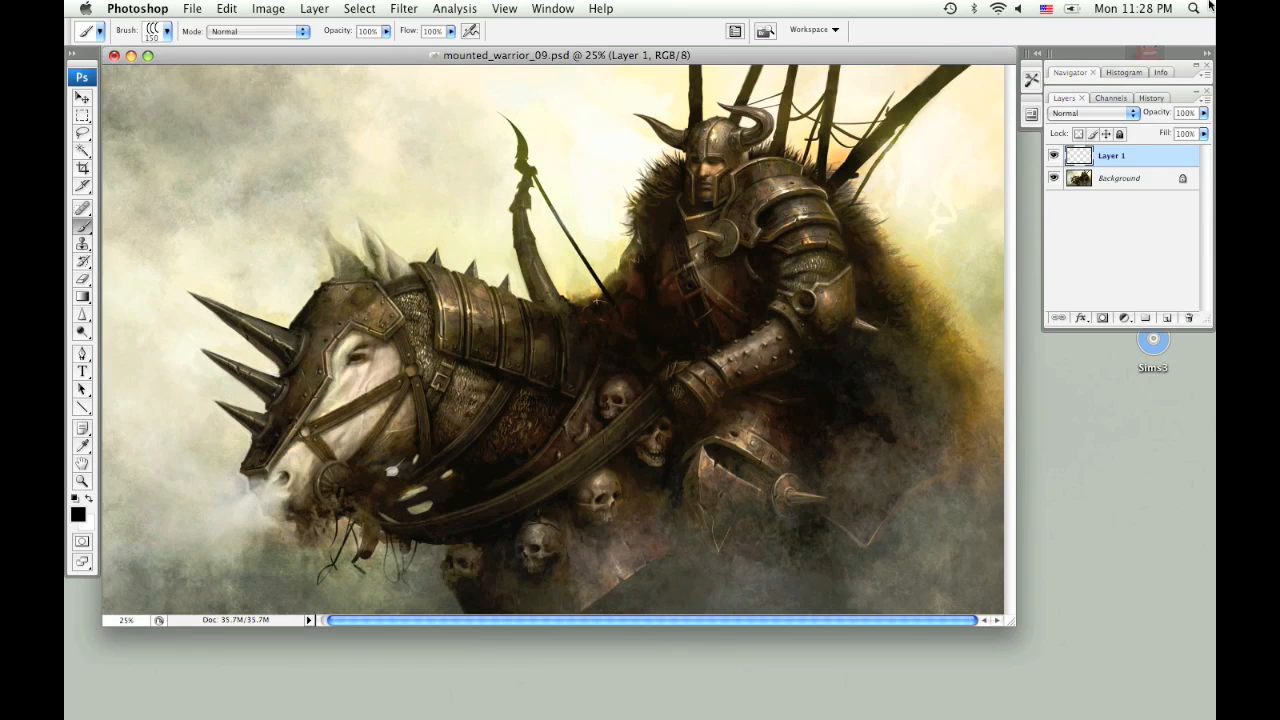
# - Enable Other Dynamics for the chain brush and save it as a new preset named "chain brush 2"
pyautogui.press('super+plus')
pyautogui.press('super+plus')
pyautogui.scroll(-10, 843, 380)
pyautogui.hscroll(5, 843, 380)
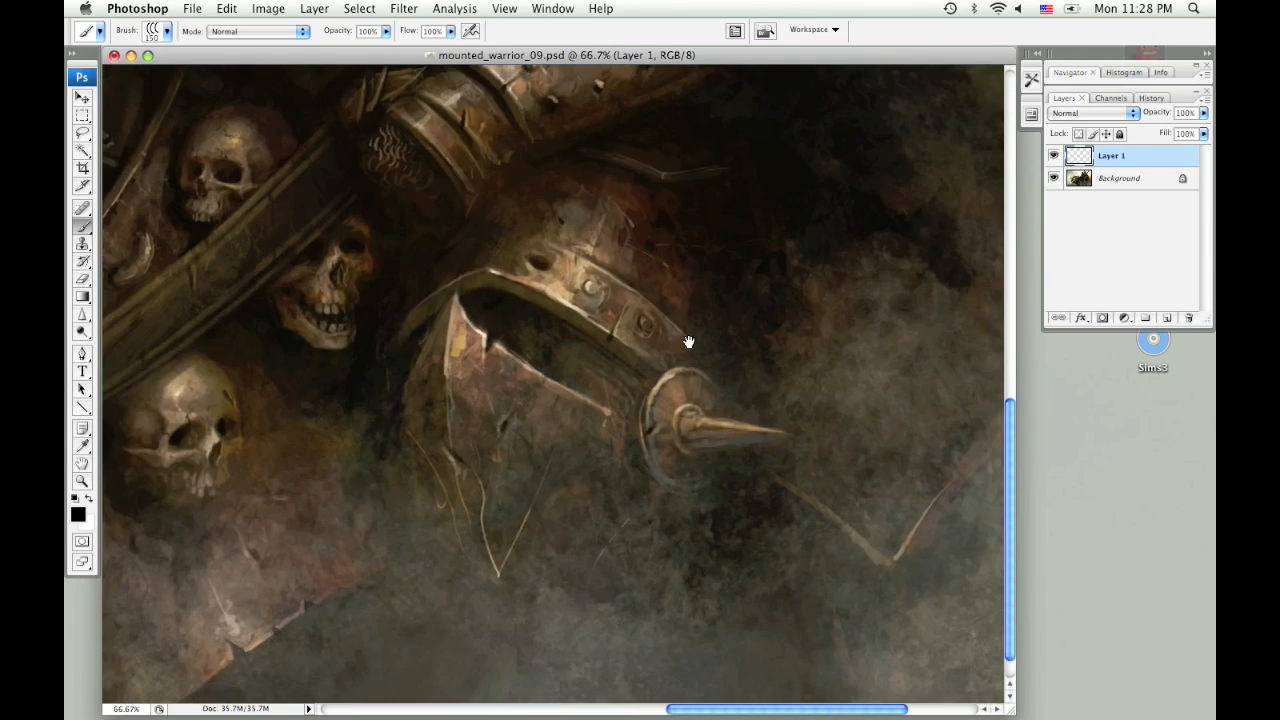
pyautogui.press('super+plus')
pyautogui.scroll(2, 800, 220)
pyautogui.hscroll(2, 800, 220)
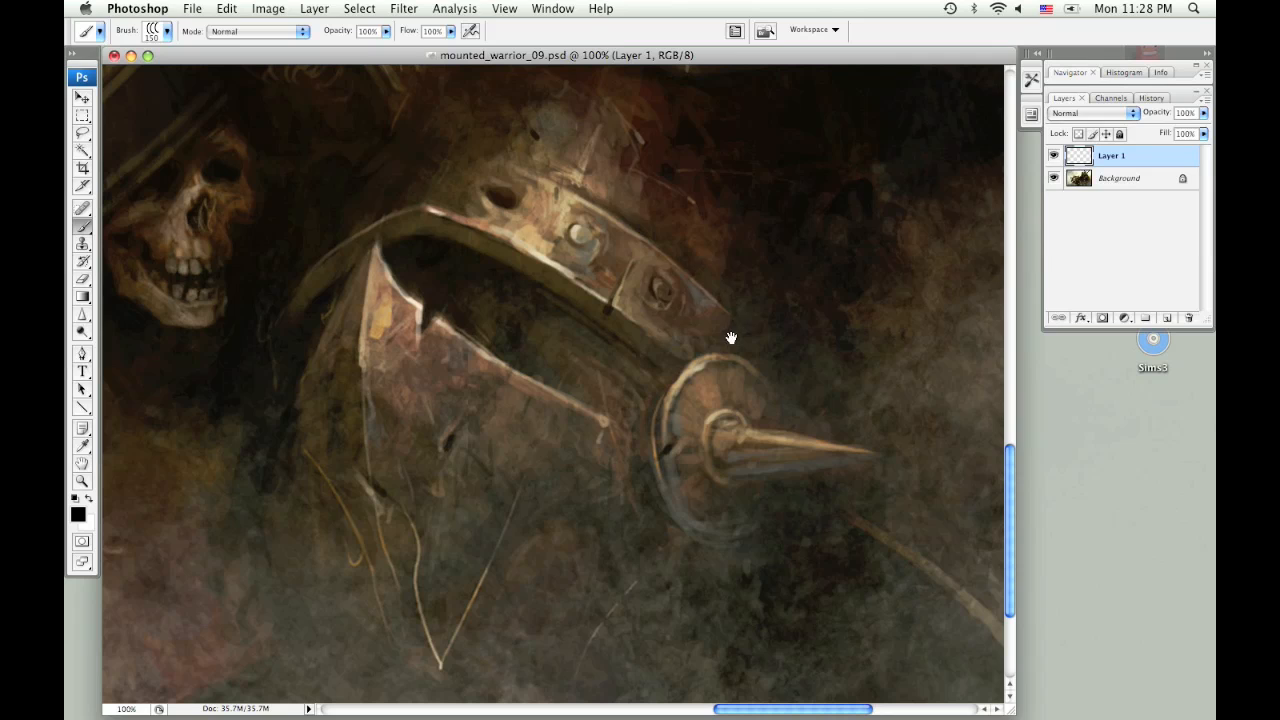
pyautogui.click(736, 31)
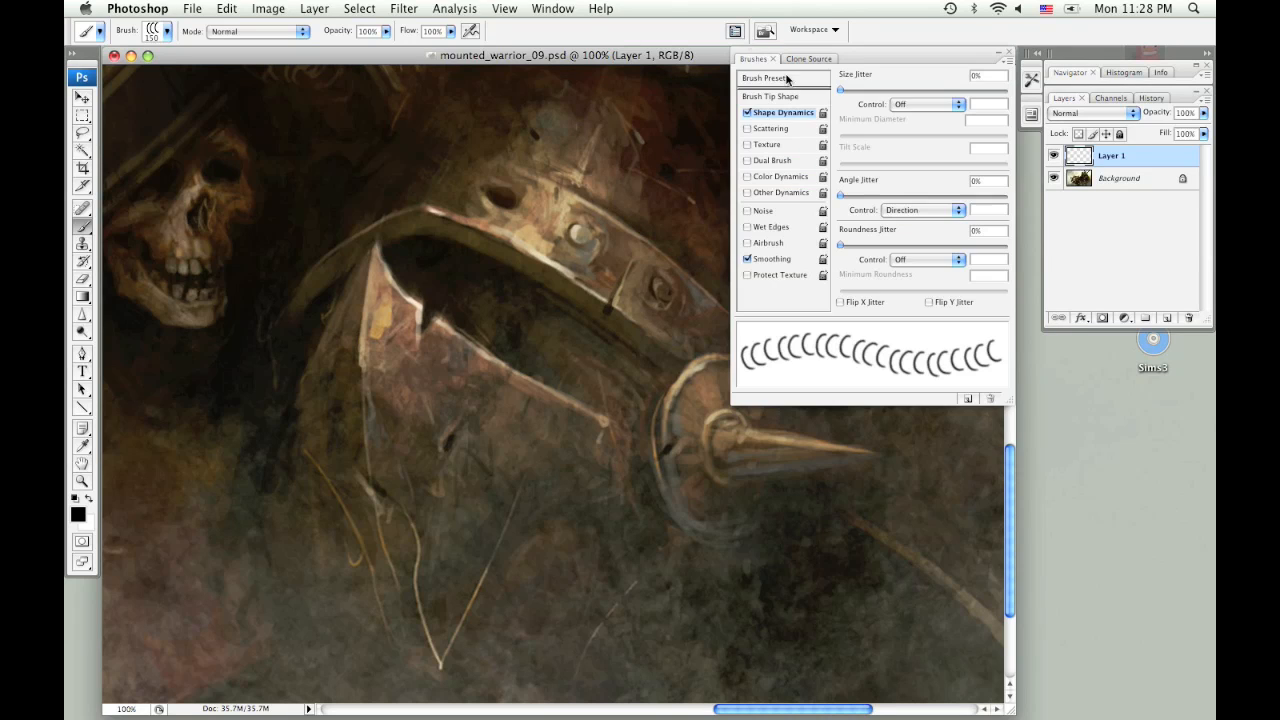
pyautogui.click(748, 193)
pyautogui.rightClick(480, 258)
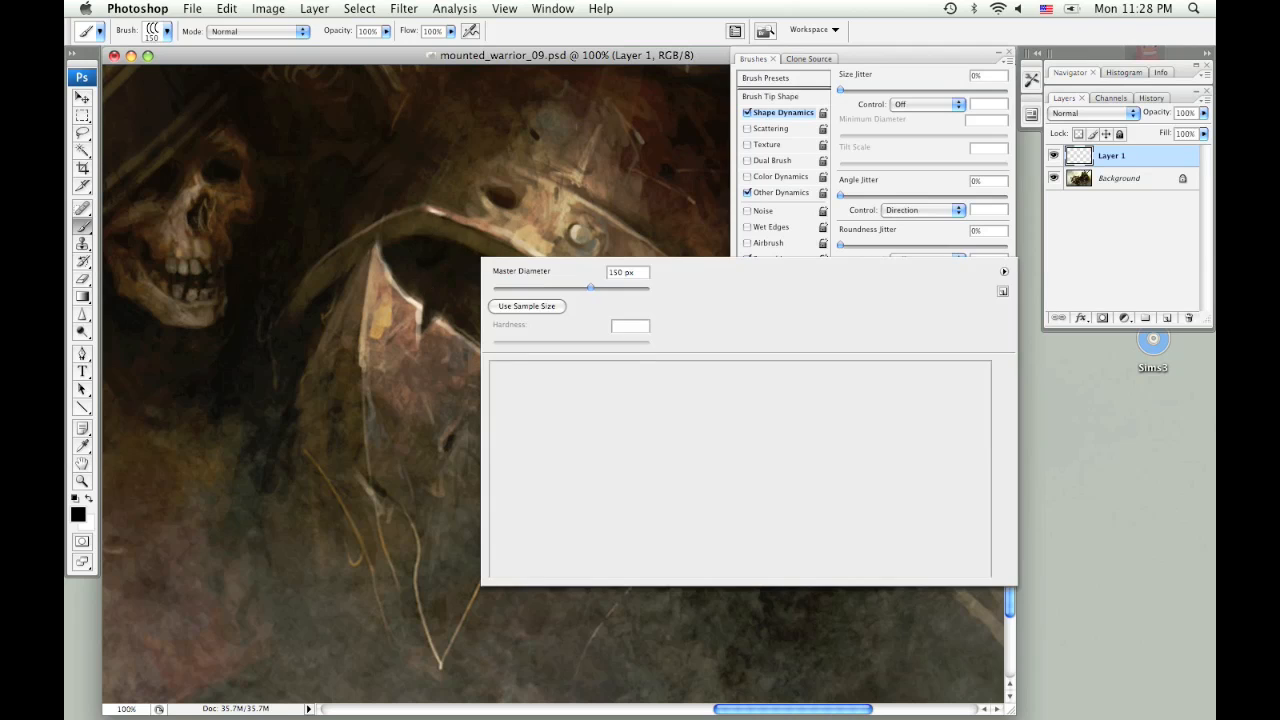
pyautogui.click(1002, 292)
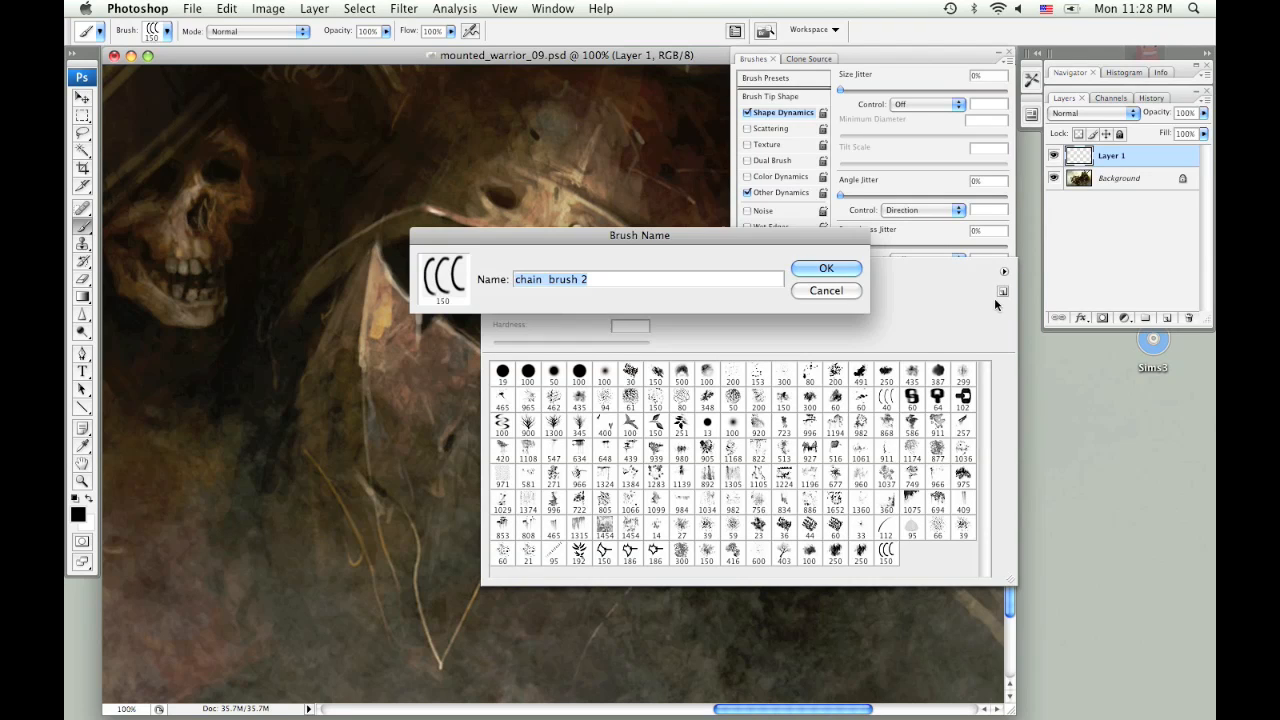
pyautogui.click(825, 270)
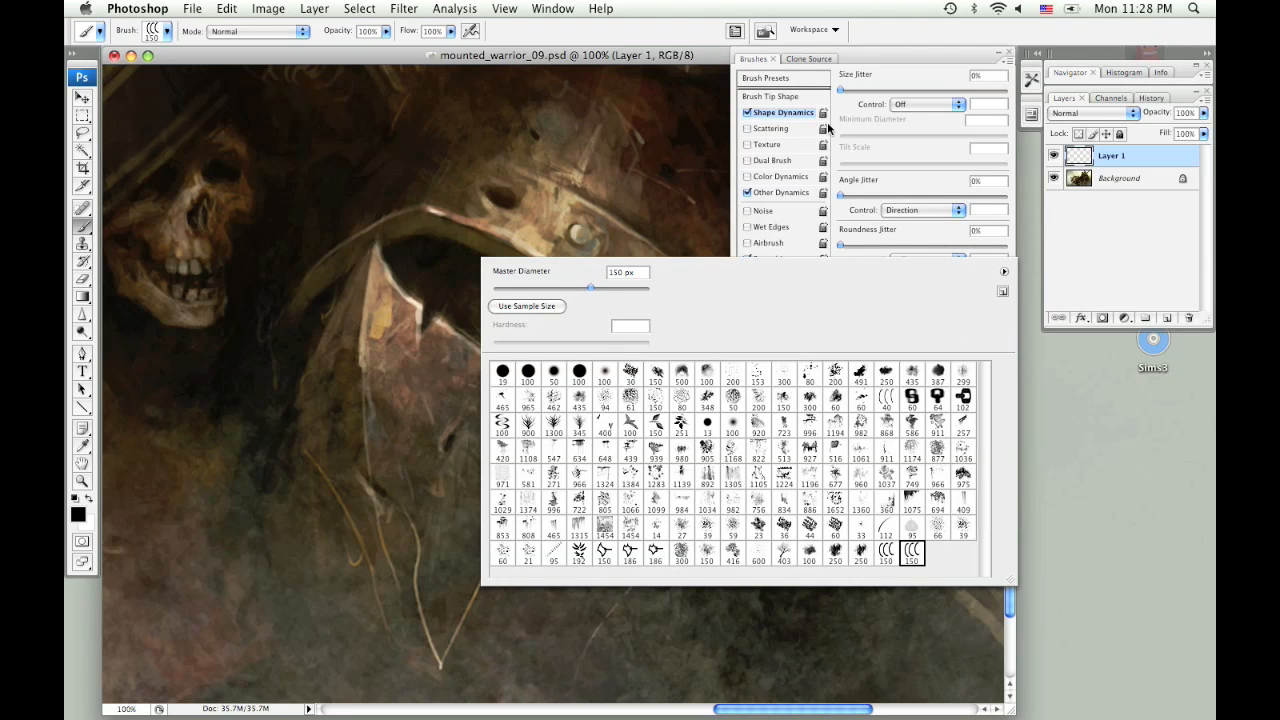
pyautogui.click(1010, 53)
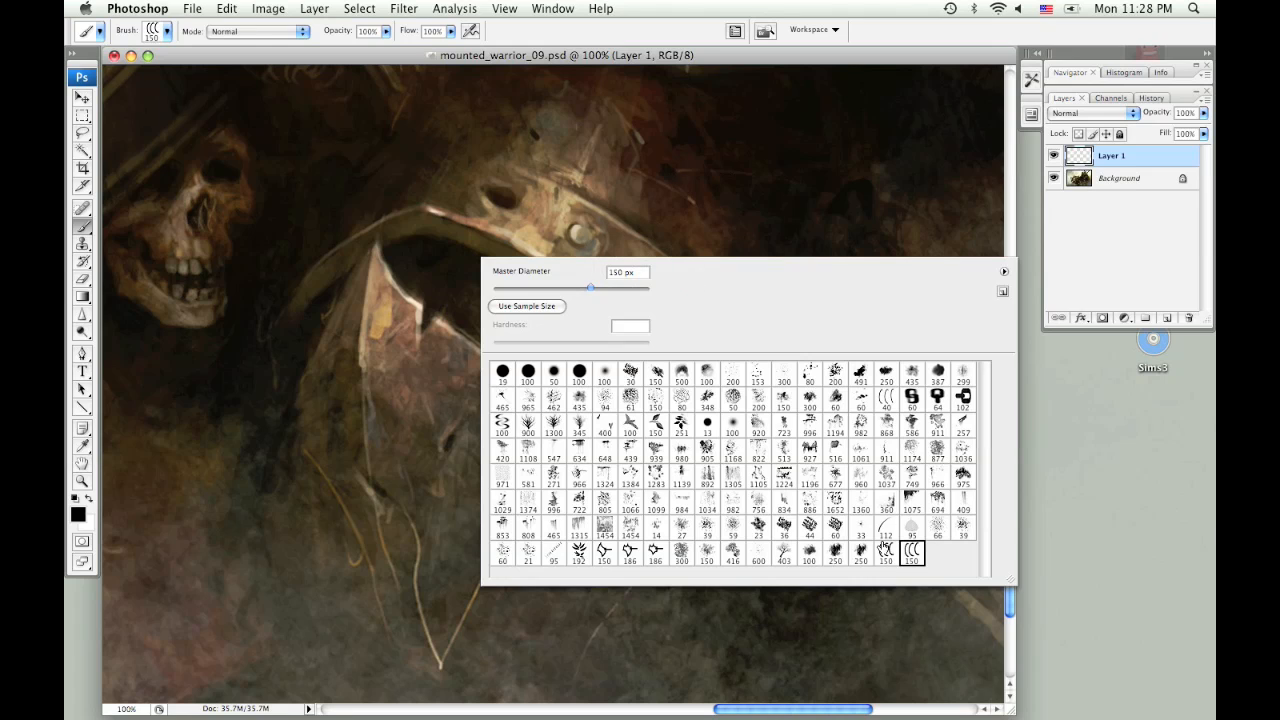
# - Select the chain brush 2 preset, reduce it to 60 px and sample a brown from the knee armour as the painting colour
pyautogui.doubleClick(912, 553)
pyautogui.press('[')
pyautogui.press('[')
pyautogui.press('[')
pyautogui.press('[')
pyautogui.keyDown('alt'); pyautogui.click(570, 203); pyautogui.keyUp('alt')
pyautogui.keyDown('alt'); pyautogui.click(570, 208); pyautogui.keyUp('alt')
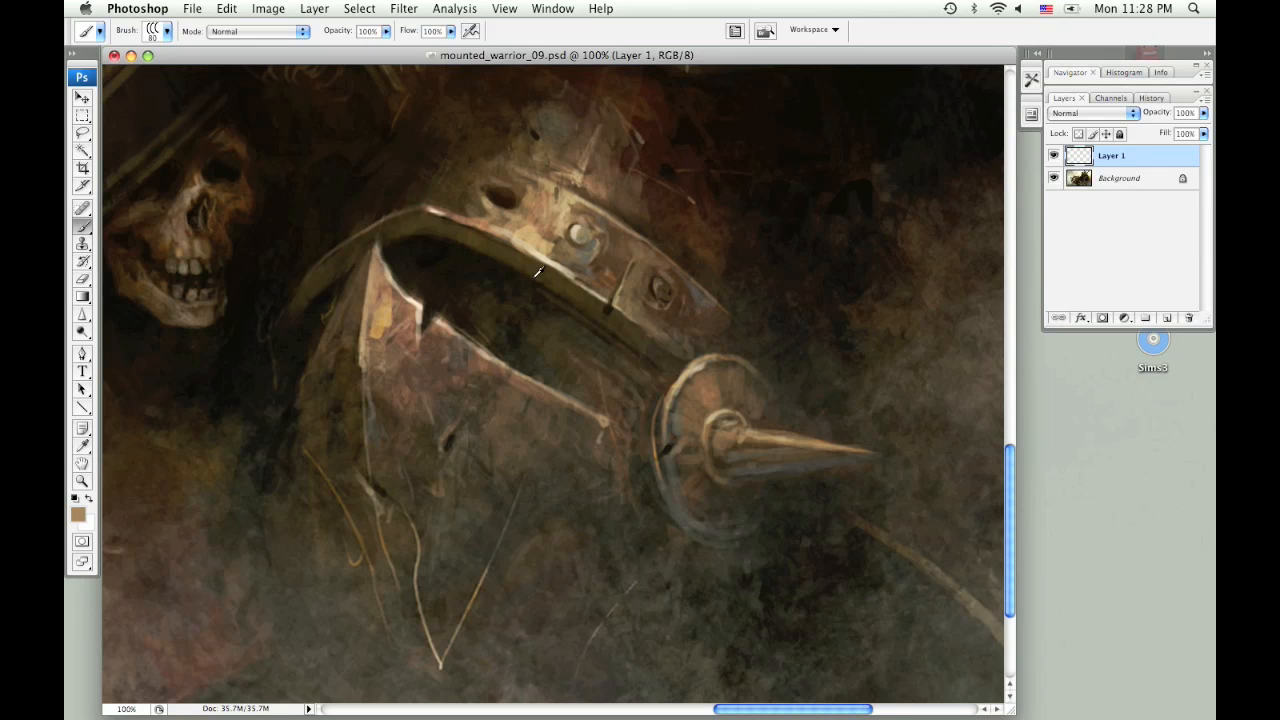
pyautogui.keyDown('alt'); pyautogui.click(705, 378); pyautogui.keyUp('alt')
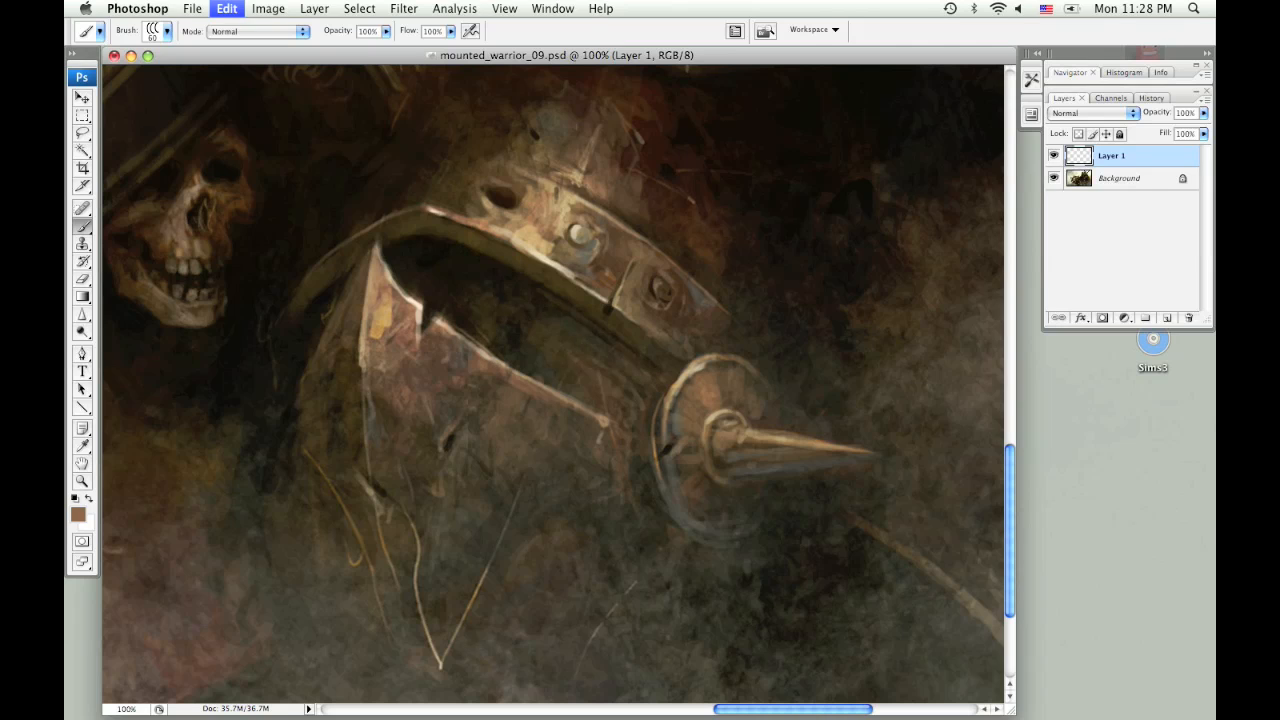
# - Paint overlapping diagonal rows of chain links across the dark gap in the knee armour
pyautogui.moveTo(438, 270)
pyautogui.mouseDown()
pyautogui.moveTo(596, 331)
pyautogui.moveTo(652, 380)
pyautogui.mouseUp()
pyautogui.moveTo(585, 343); pyautogui.dragTo(448, 276)
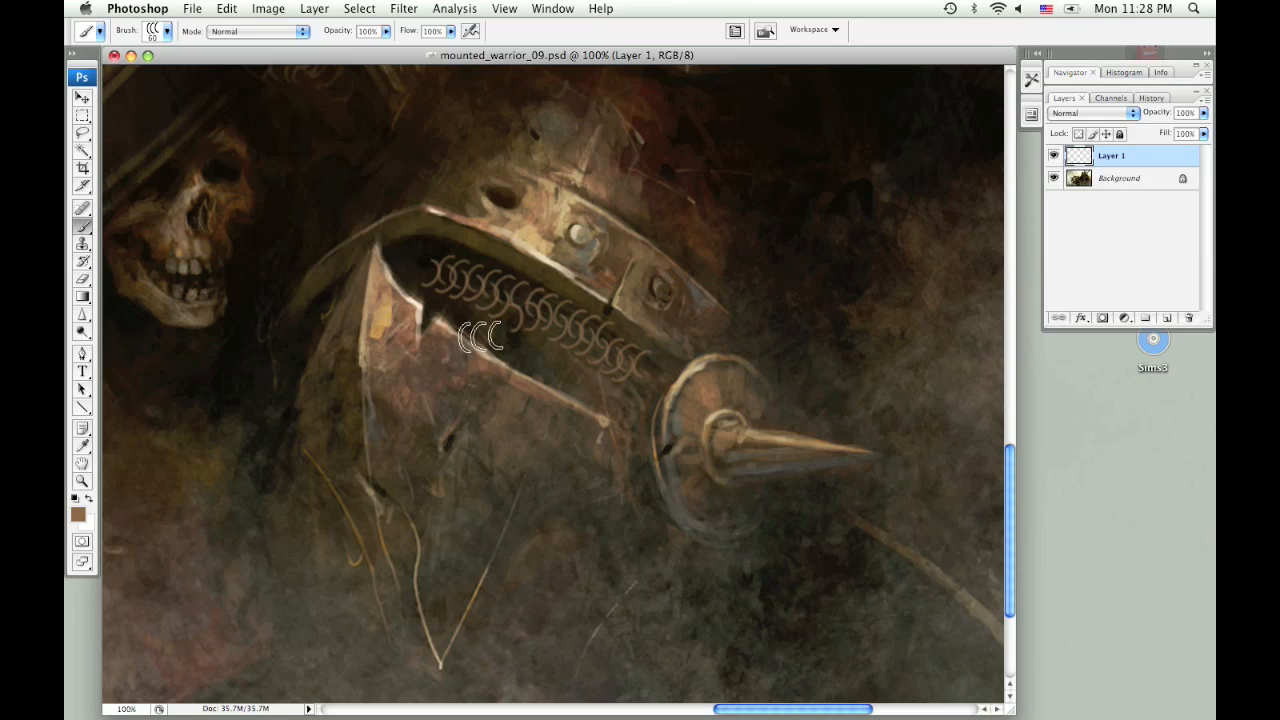
pyautogui.moveTo(625, 375); pyautogui.dragTo(440, 272)
pyautogui.moveTo(637, 391)
pyautogui.mouseDown()
pyautogui.moveTo(449, 284)
pyautogui.moveTo(440, 310)
pyautogui.moveTo(608, 386)
pyautogui.moveTo(502, 325)
pyautogui.moveTo(625, 410)
pyautogui.moveTo(458, 315)
pyautogui.moveTo(586, 423)
pyautogui.moveTo(550, 305)
pyautogui.moveTo(403, 298)
pyautogui.mouseUp()
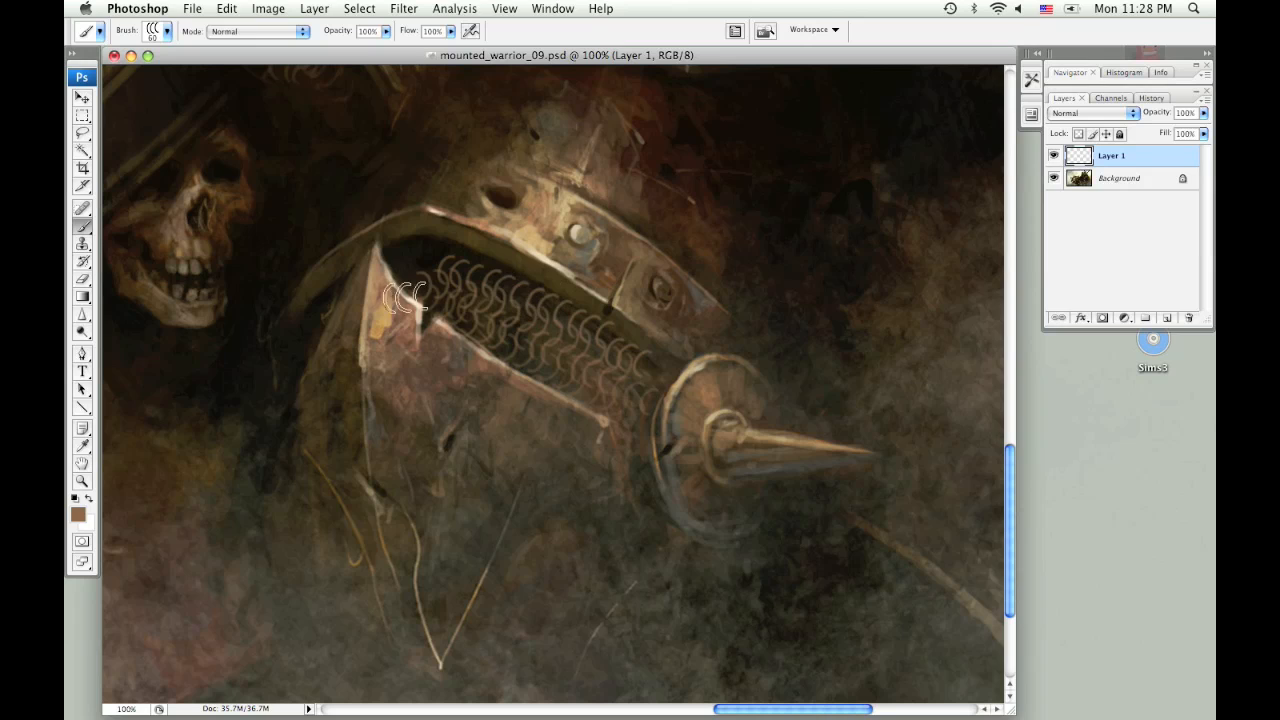
# - Darken the new chain mail with the Burn tool, using a 175 px brush on midtones at 50% exposure
pyautogui.click(84, 330)
pyautogui.click(135, 329)
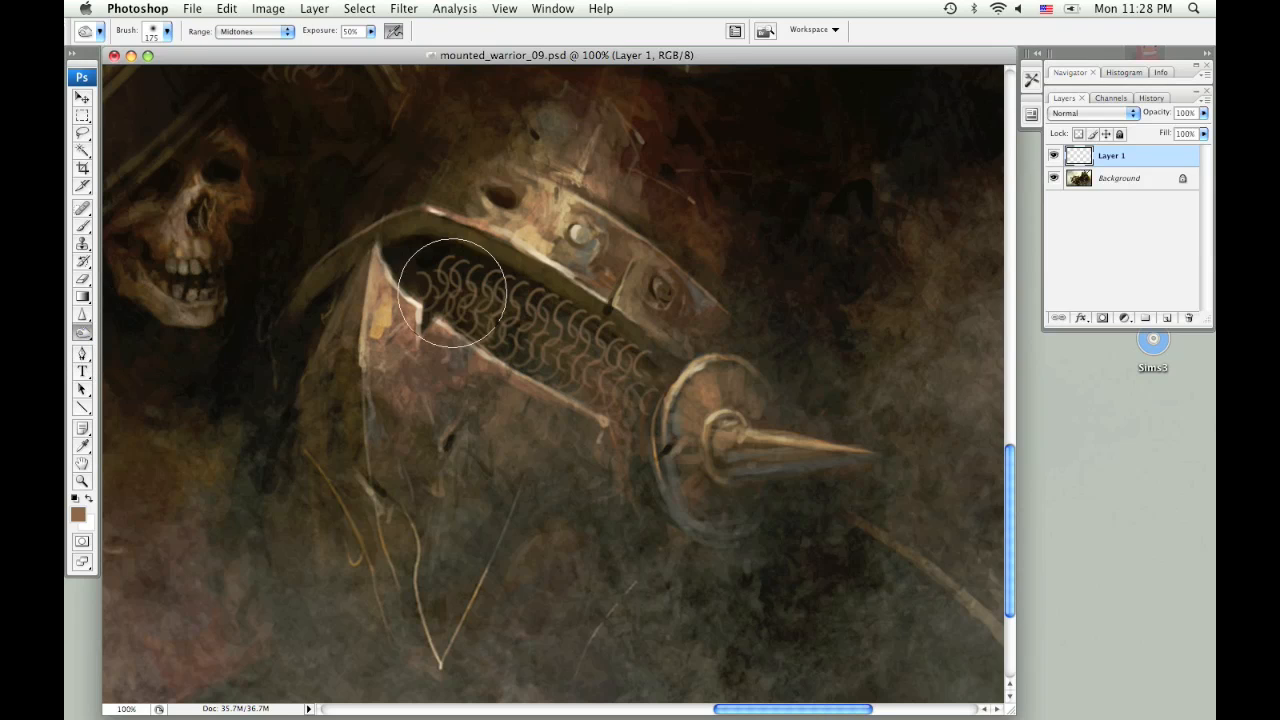
pyautogui.moveTo(525, 257)
pyautogui.mouseDown()
pyautogui.moveTo(609, 307)
pyautogui.moveTo(491, 260)
pyautogui.moveTo(582, 297)
pyautogui.moveTo(653, 363)
pyautogui.moveTo(611, 335)
pyautogui.moveTo(645, 408)
pyautogui.moveTo(598, 442)
pyautogui.moveTo(440, 235)
pyautogui.moveTo(431, 309)
pyautogui.moveTo(473, 267)
pyautogui.moveTo(450, 307)
pyautogui.moveTo(486, 324)
pyautogui.moveTo(538, 293)
pyautogui.moveTo(613, 323)
pyautogui.moveTo(525, 383)
pyautogui.moveTo(595, 407)
pyautogui.moveTo(581, 523)
pyautogui.moveTo(513, 454)
pyautogui.moveTo(486, 400)
pyautogui.moveTo(507, 471)
pyautogui.mouseUp()
# - Paint highlights on the central chain links with a small 5 px brush in a light tan sampled from the knee armour
pyautogui.press('b')
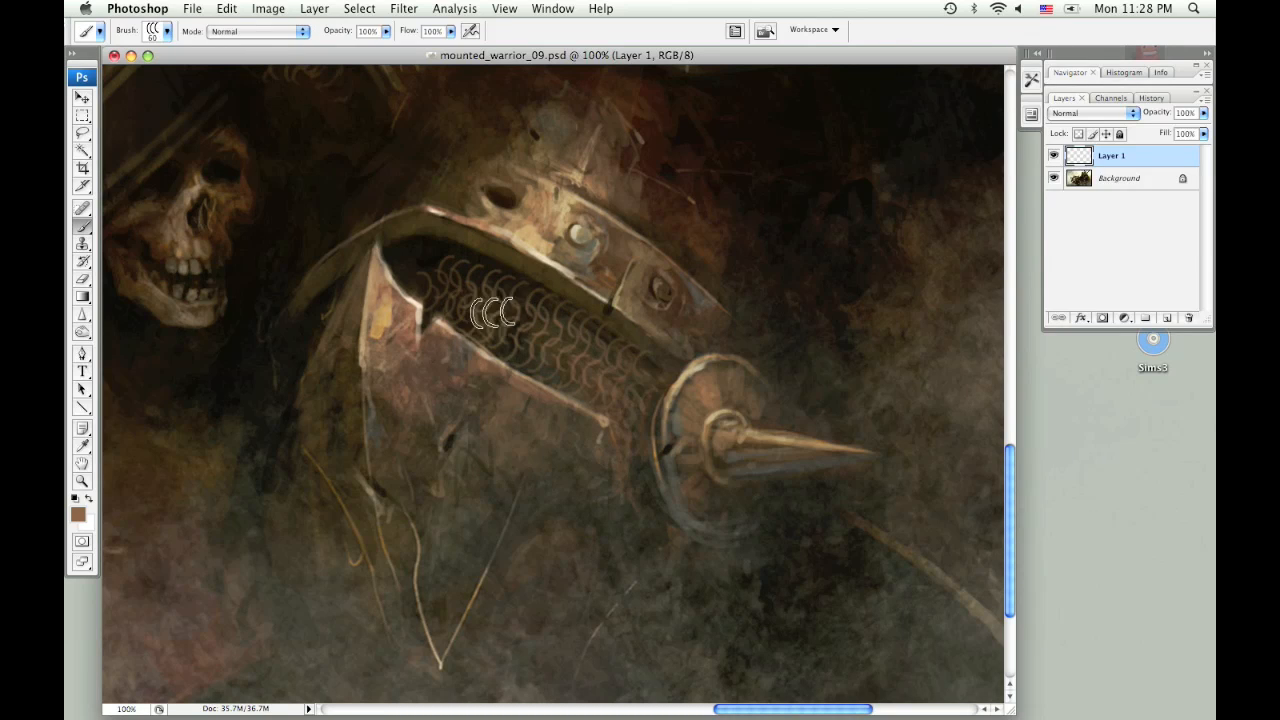
pyautogui.rightClick(495, 310)
pyautogui.click(509, 410)
pyautogui.keyDown('alt'); pyautogui.click(548, 242); pyautogui.keyUp('alt')
pyautogui.press('[')
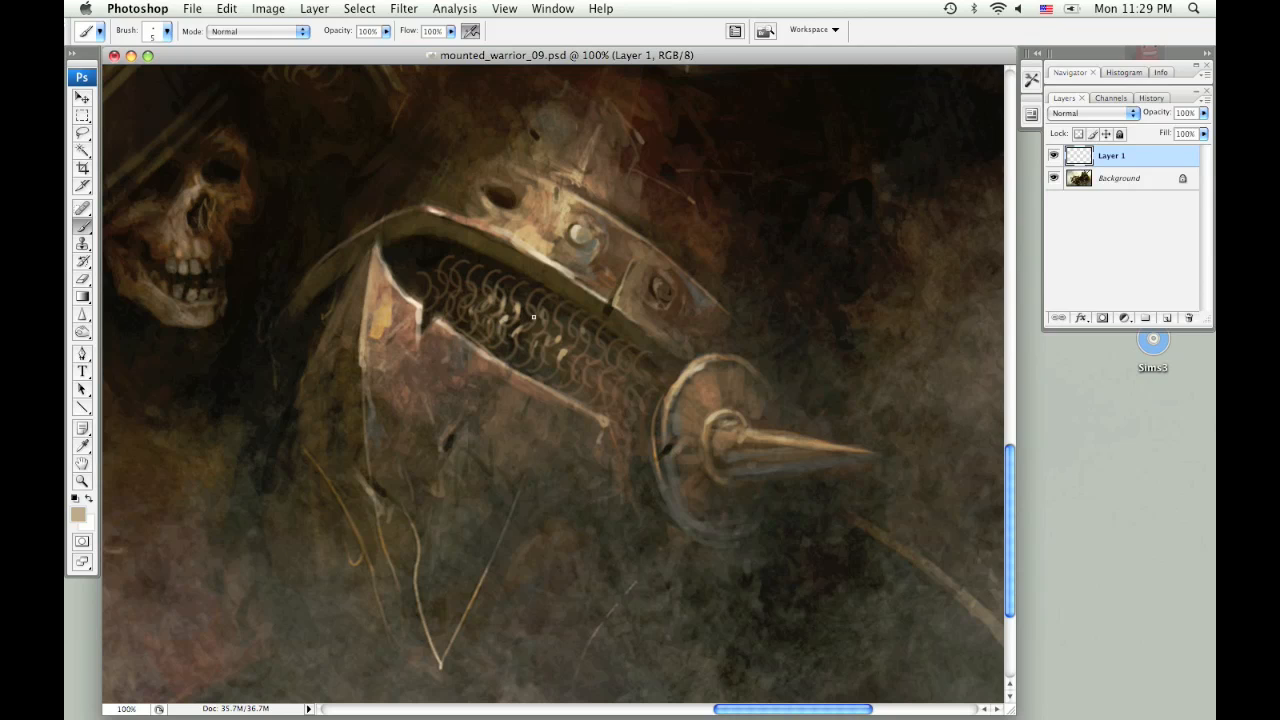
# - Shade the edges of the chain mail in a near-black brown sampled from the gap, enlarging the brush to 25 px
pyautogui.keyDown('alt'); pyautogui.click(453, 255); pyautogui.keyUp('alt')
pyautogui.keyDown('alt'); pyautogui.click(456, 268); pyautogui.keyUp('alt')
pyautogui.press(']')
pyautogui.press(']')
pyautogui.press(']')
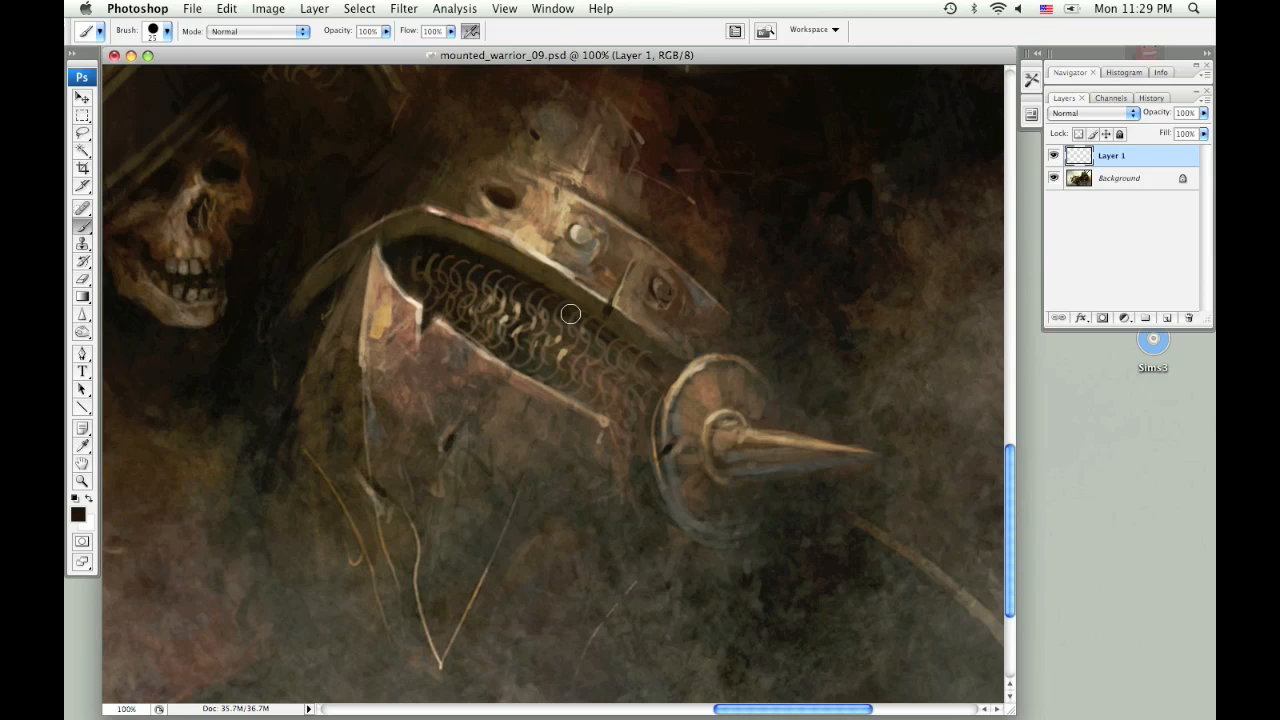
# - Paint fine dark shadows between the chain links with the brush reduced to 8 px, undoing an unwanted stroke
pyautogui.press('[')
pyautogui.press('[')
pyautogui.press('[')
pyautogui.press('[')
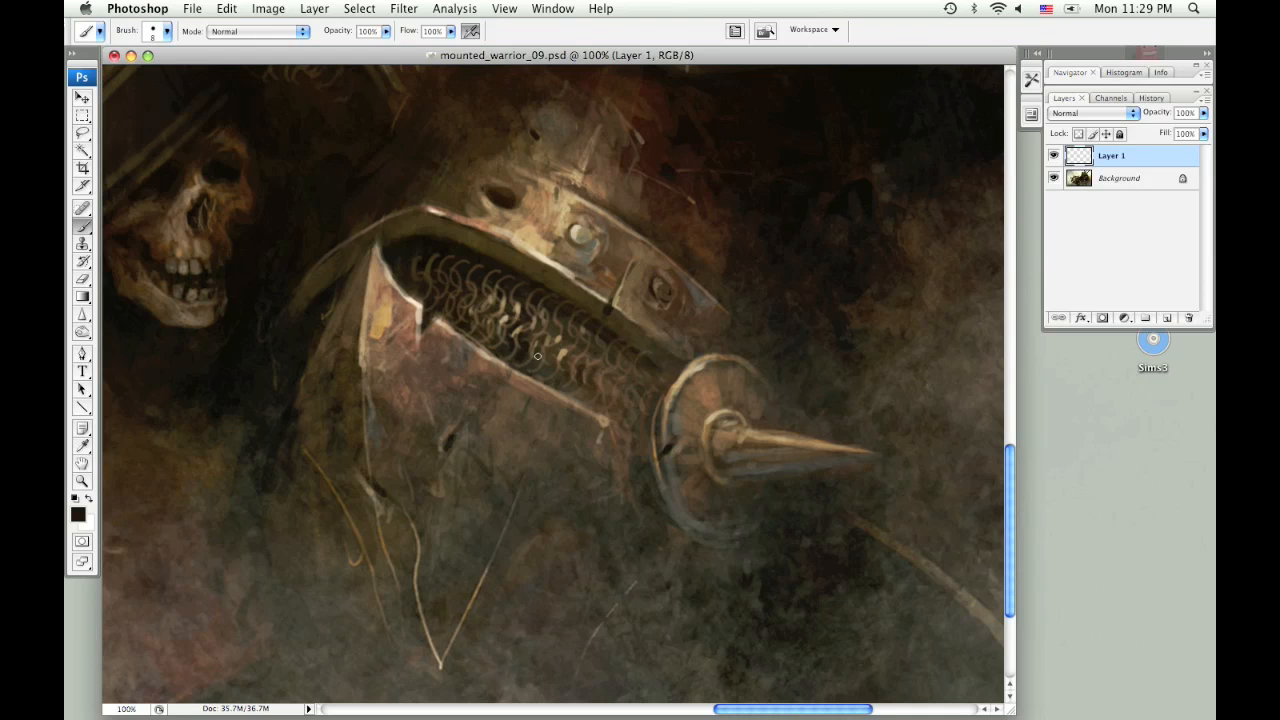
pyautogui.press('super+z')
# - Sample an orange-brown from the knee armour and touch up the chain mail with a 5 px brush
pyautogui.moveTo(648, 405); pyautogui.dragTo(663, 440)
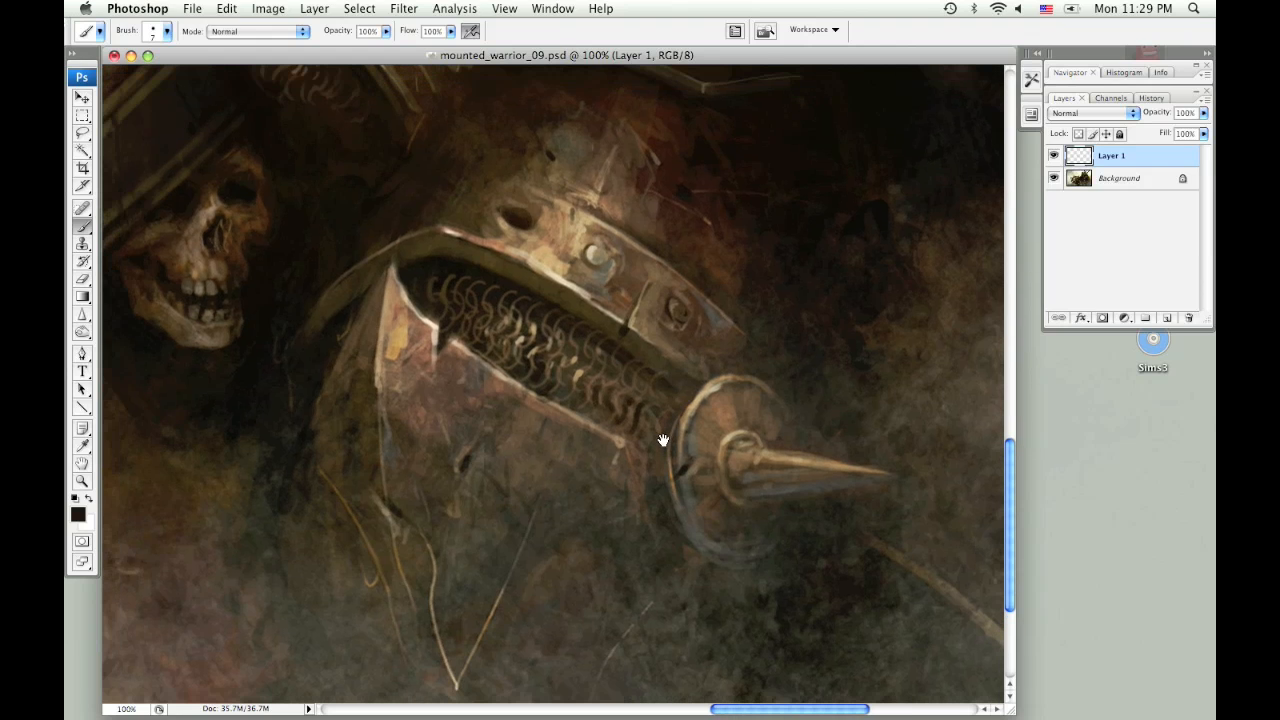
pyautogui.keyDown('alt'); pyautogui.click(557, 255); pyautogui.keyUp('alt')
pyautogui.press('super+minus')
pyautogui.press('super+minus')
pyautogui.press('super+minus')
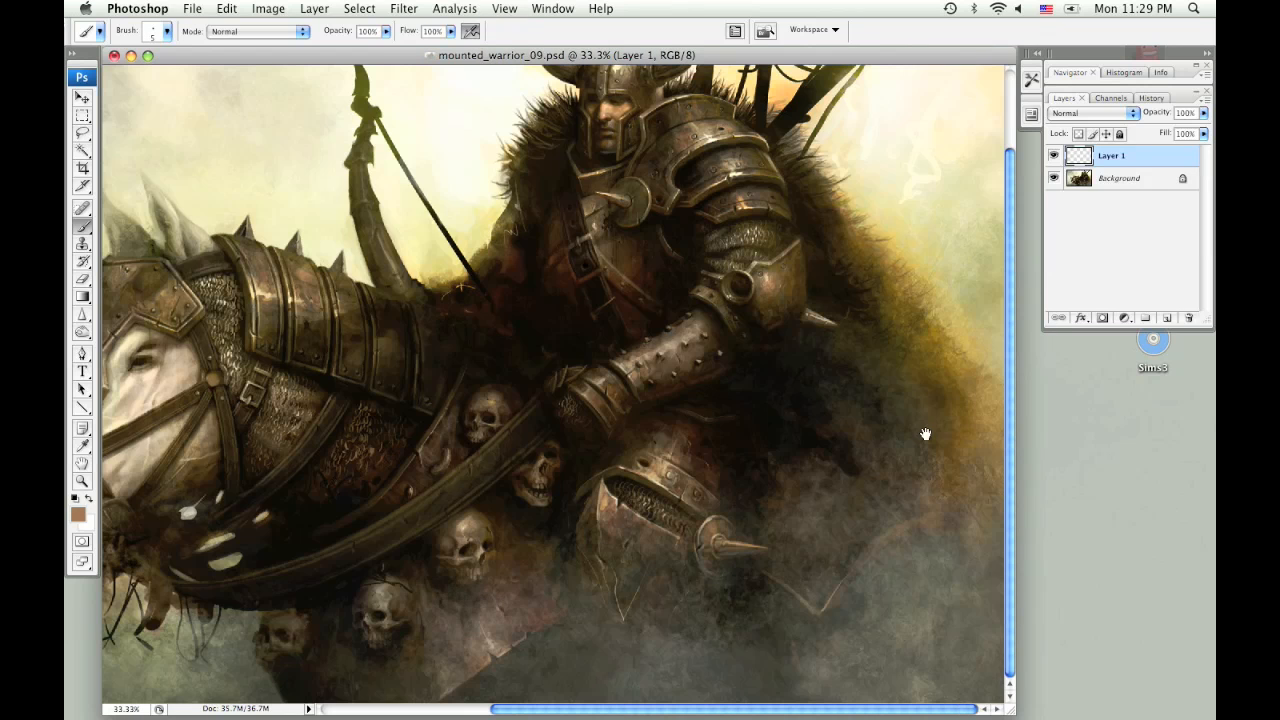
pyautogui.moveTo(925, 433); pyautogui.dragTo(909, 501)
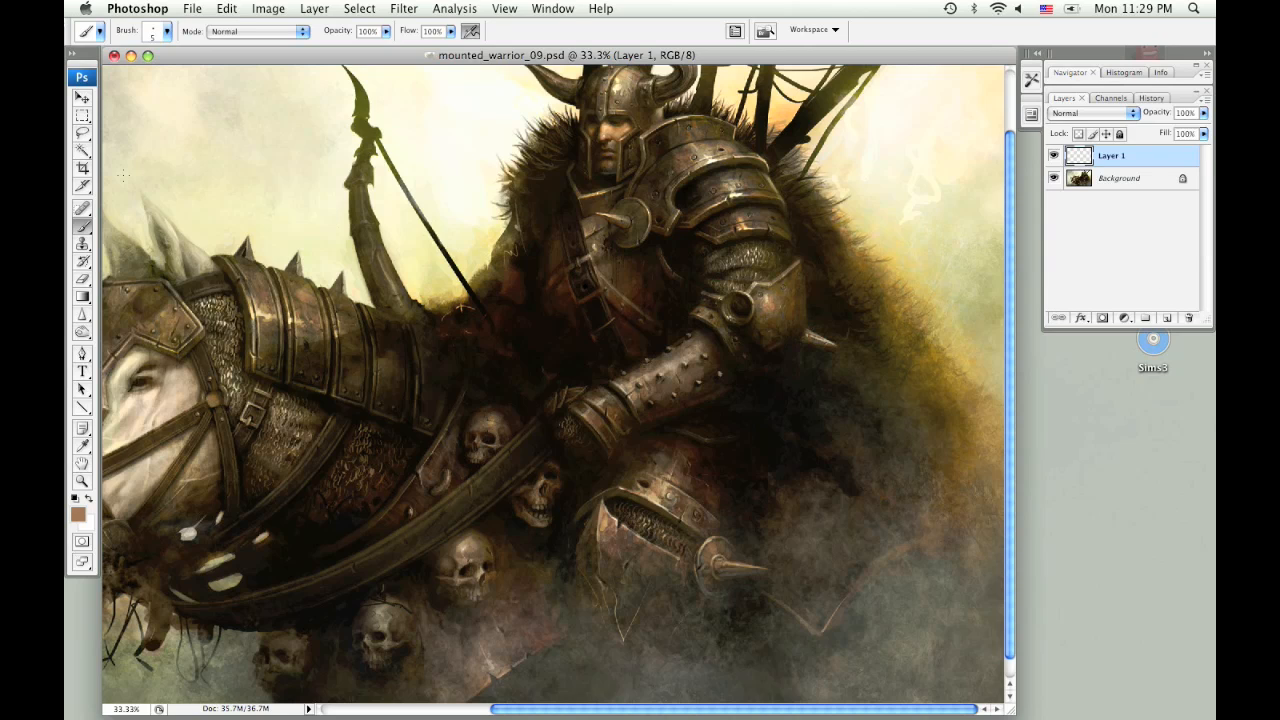
# - Marquee-select the knee armour with its chain mail and copy the selected area onto a new layer
pyautogui.click(83, 117)
pyautogui.moveTo(701, 566); pyautogui.dragTo(727, 590)
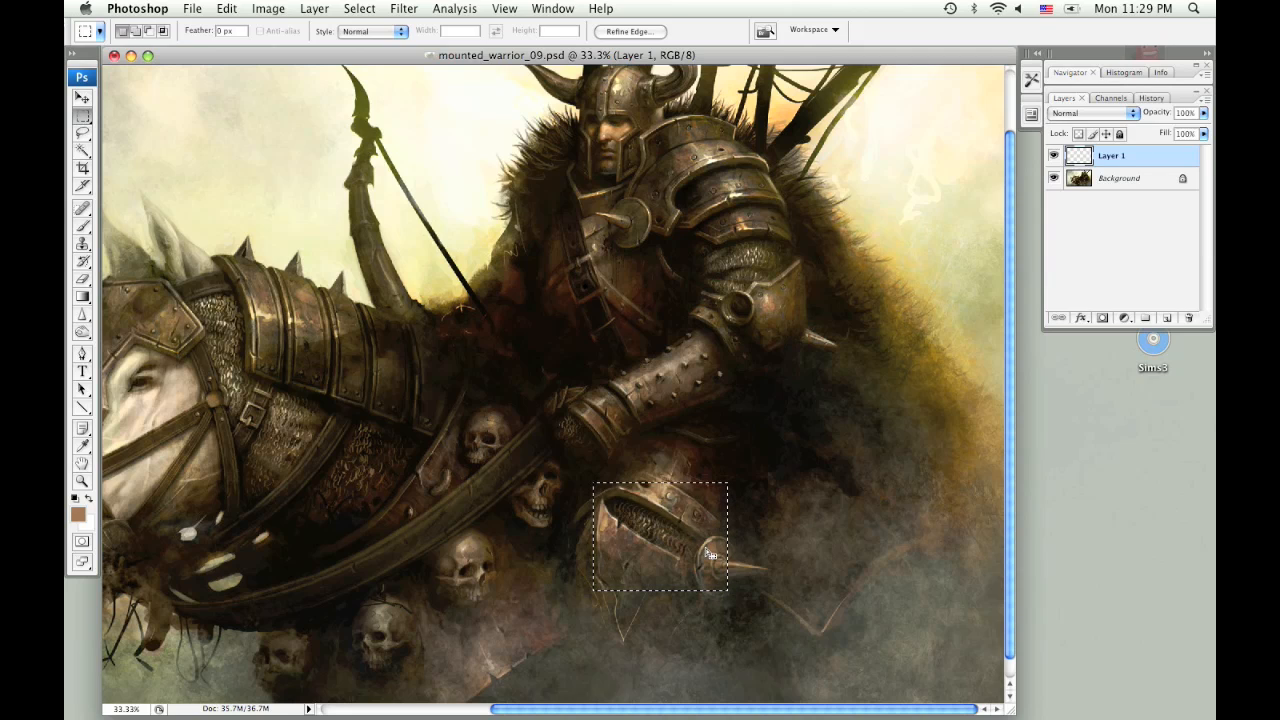
pyautogui.press('super+j')
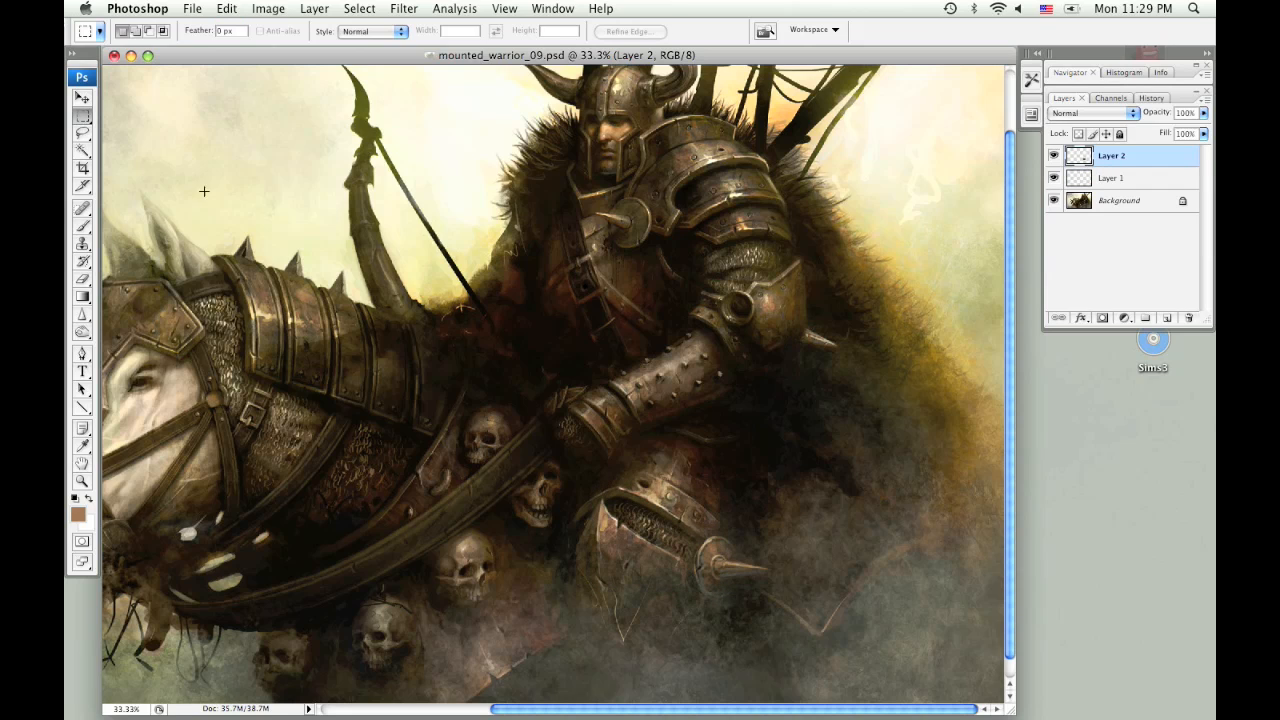
# - Set the brush's blending mode to Color Dodge and the foreground colour to a dark grey
pyautogui.click(81, 226)
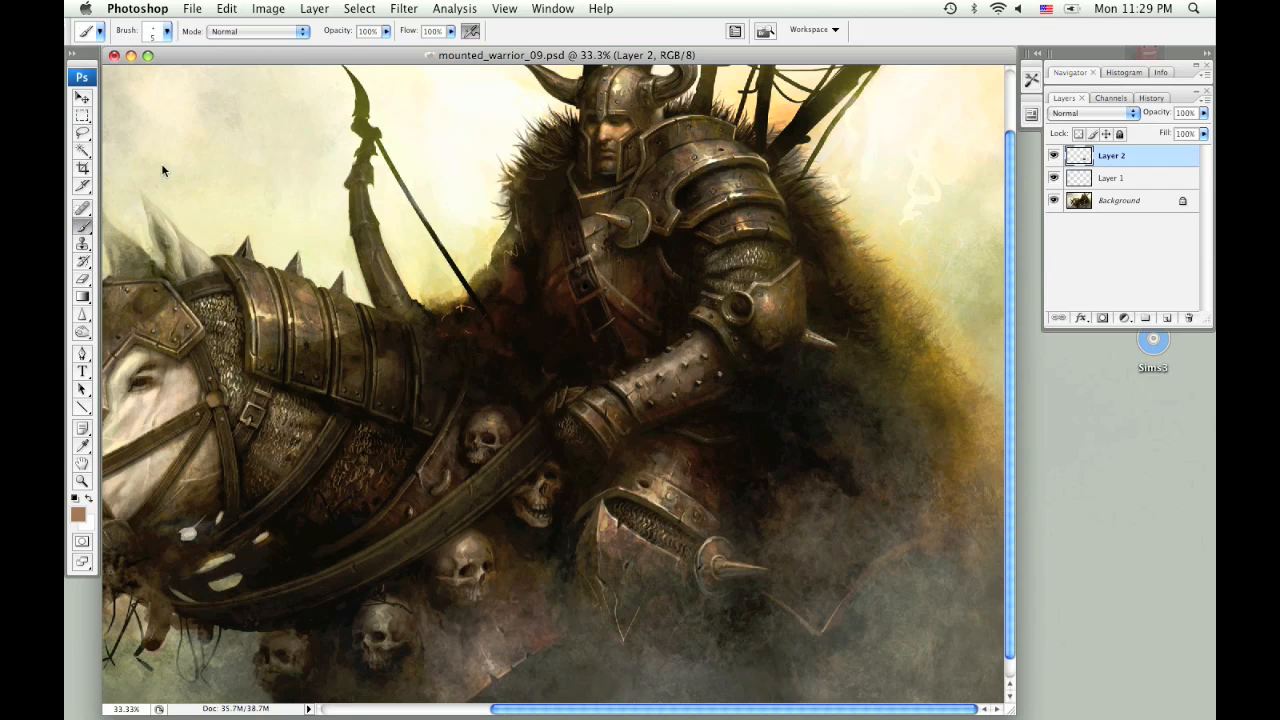
pyautogui.click(275, 31)
pyautogui.click(243, 166)
pyautogui.click(78, 516)
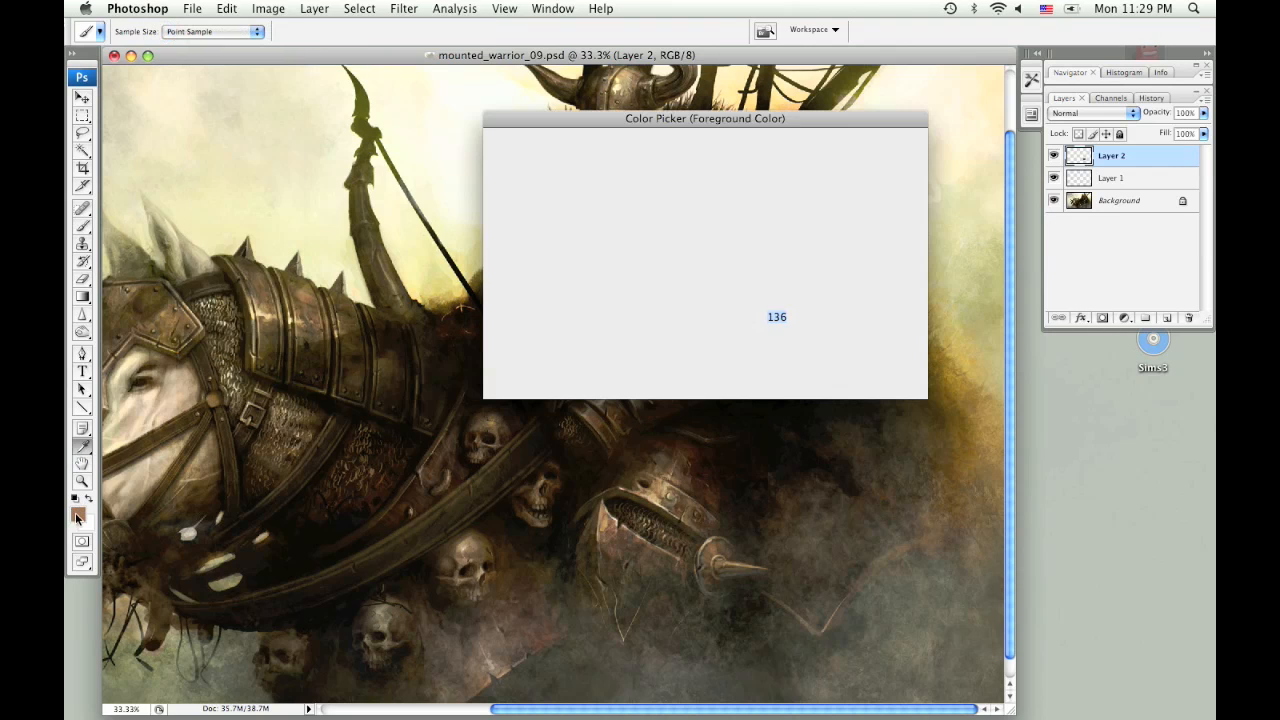
pyautogui.write('444444')
pyautogui.click(902, 142)
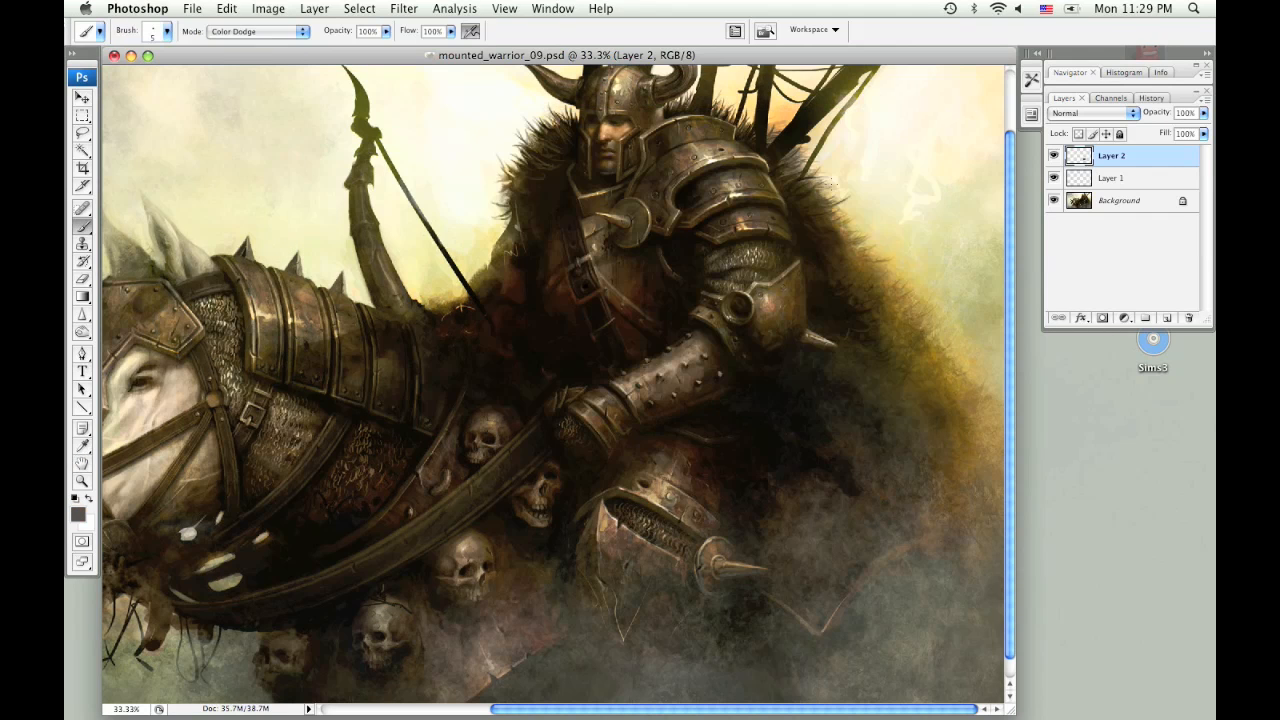
# - Choose a soft round brush, reduce it to 70 px and brighten the centre of the chain mail with Color Dodge strokes
pyautogui.rightClick(605, 315)
pyautogui.doubleClick(750, 390)
pyautogui.press('super+equal')
pyautogui.moveTo(793, 375); pyautogui.dragTo(553, 155)
pyautogui.press('[')
pyautogui.press('[')
pyautogui.press('[')
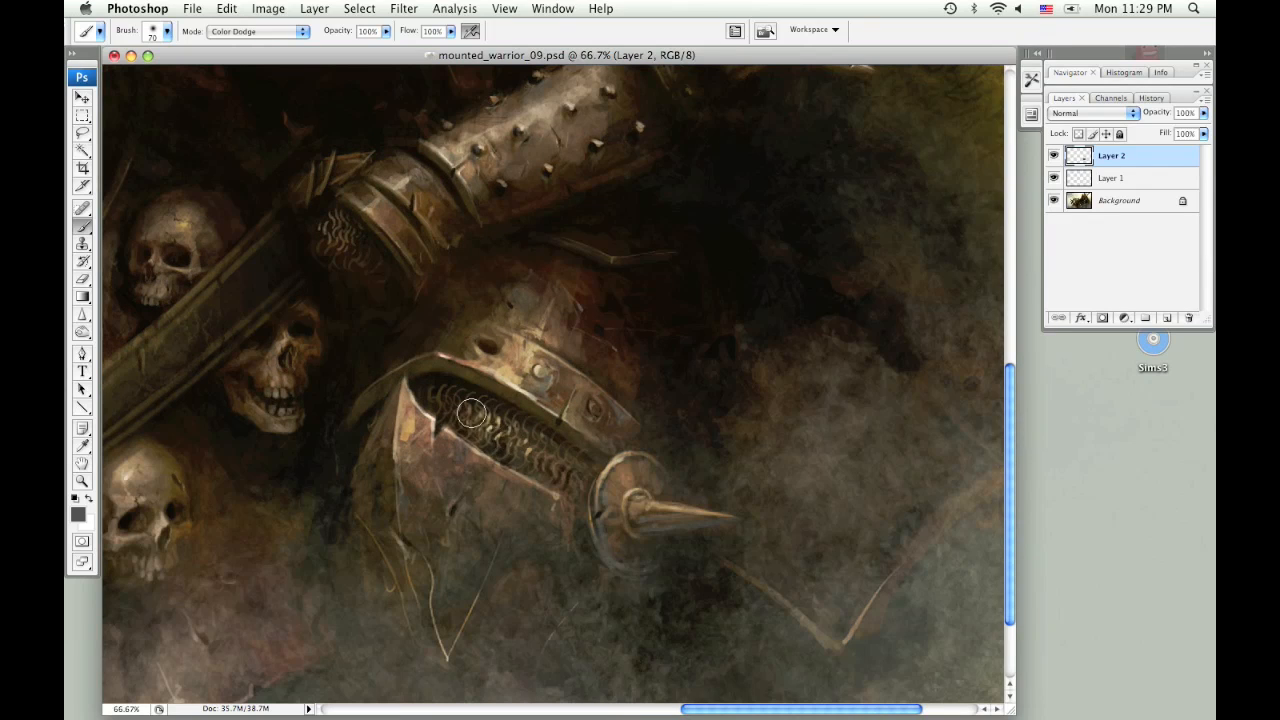
pyautogui.moveTo(525, 455)
pyautogui.mouseDown()
pyautogui.moveTo(561, 471)
pyautogui.moveTo(443, 397)
pyautogui.moveTo(530, 459)
pyautogui.moveTo(589, 487)
pyautogui.mouseUp()
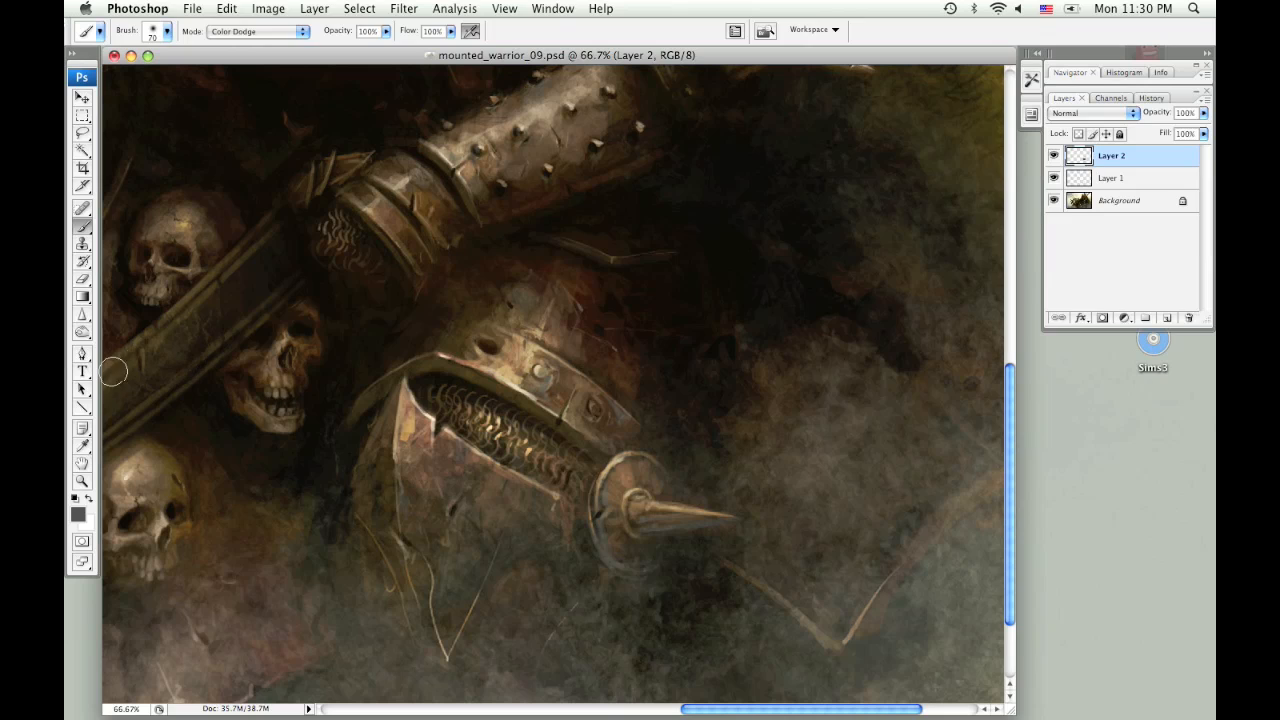
# - Burn the knee armour's chain mail on the new layer with a 50 px brush on midtones at 50% exposure
pyautogui.click(83, 332)
pyautogui.moveTo(83, 332); pyautogui.dragTo(135, 351)
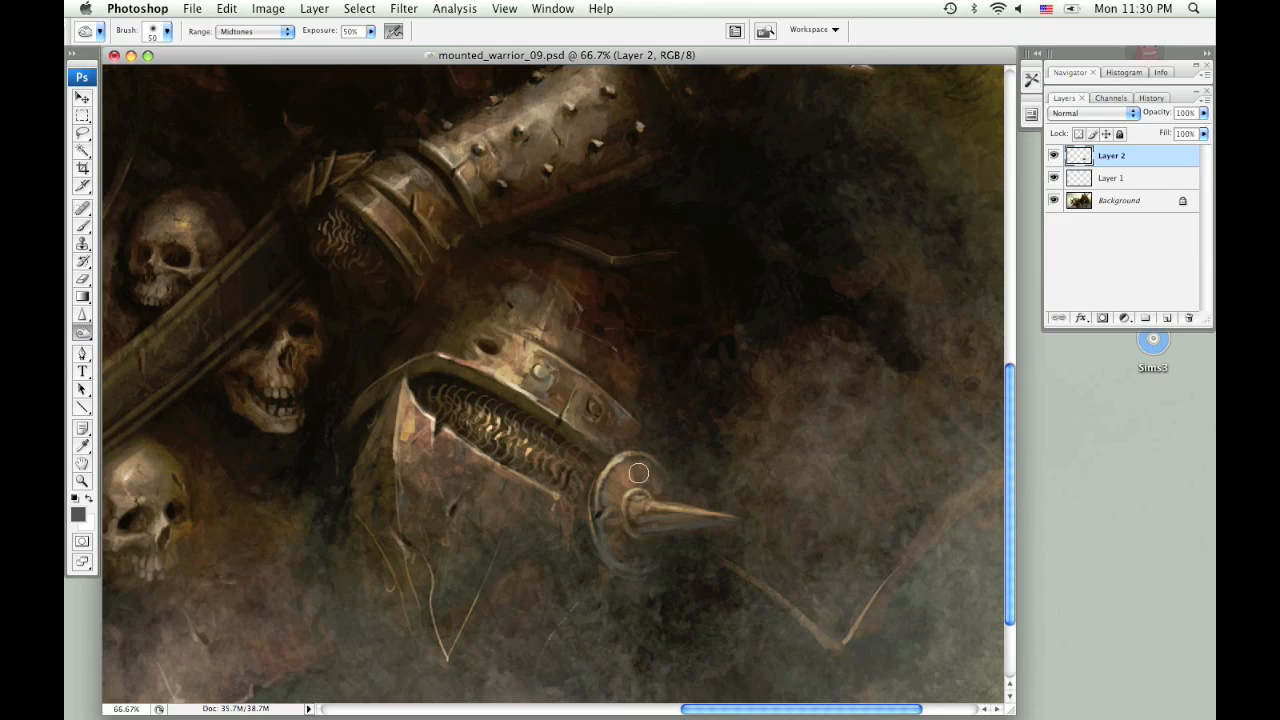
pyautogui.press(']')
pyautogui.press(']')
pyautogui.press('[')
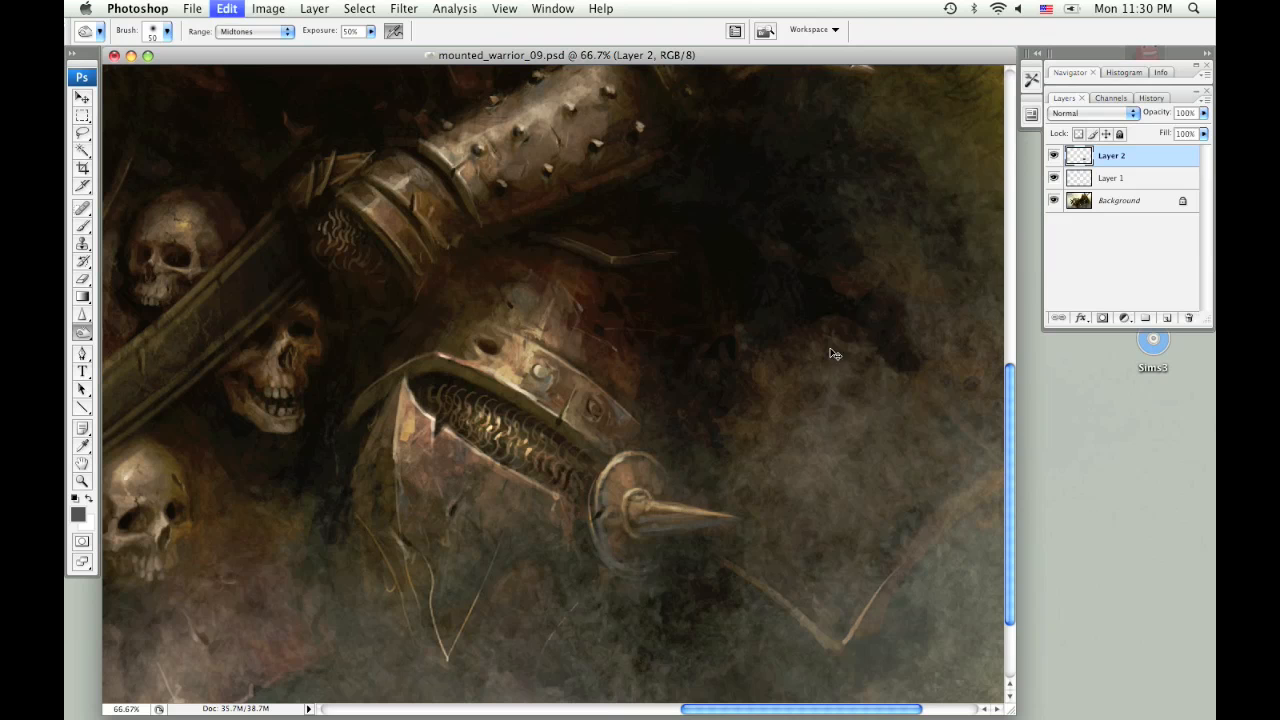
pyautogui.press('super+minus')
pyautogui.press('super+minus')
pyautogui.press('super+minus')
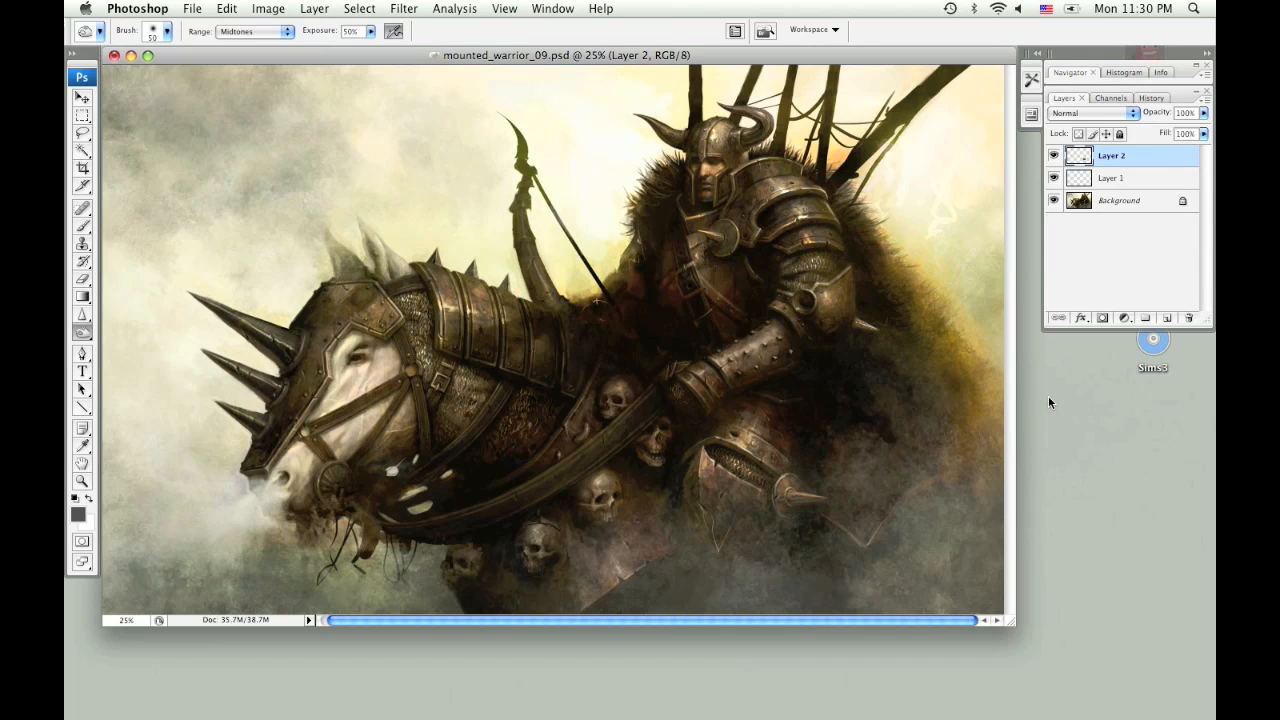